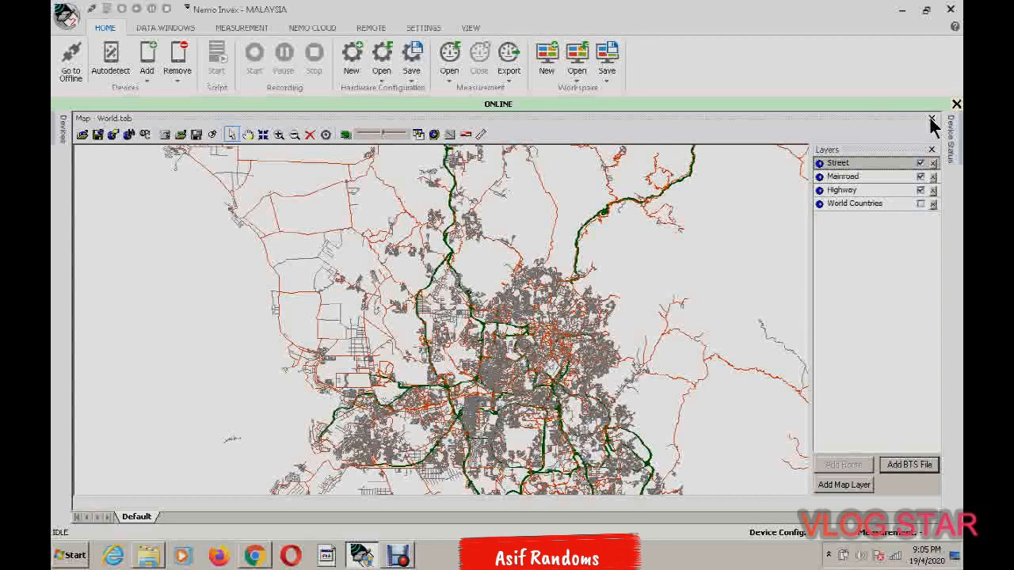
Close the open World.tab map window together with the Device Status and Devices panes
left_click(932, 119)
mouse_move(955, 131)
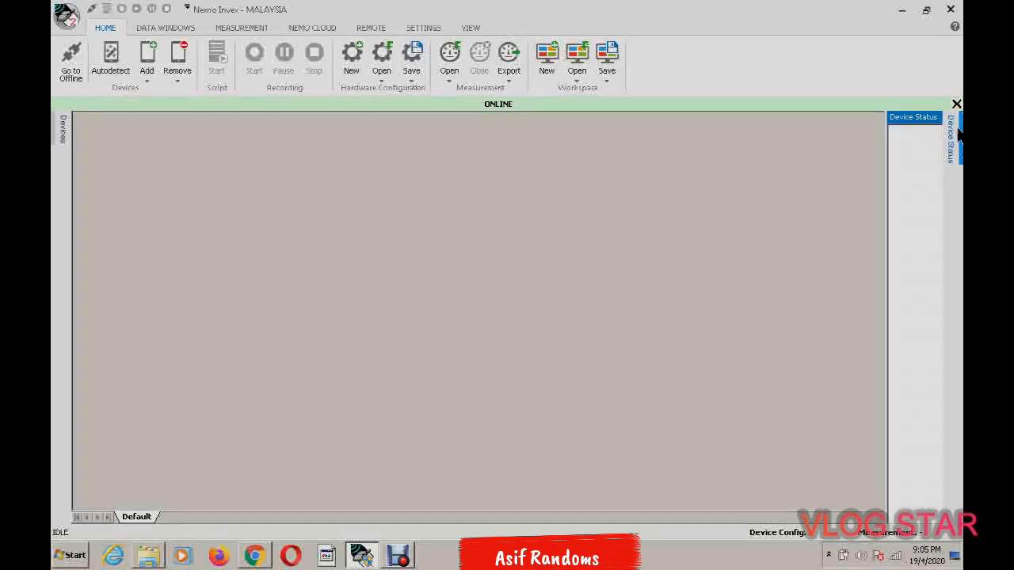
left_click(932, 118)
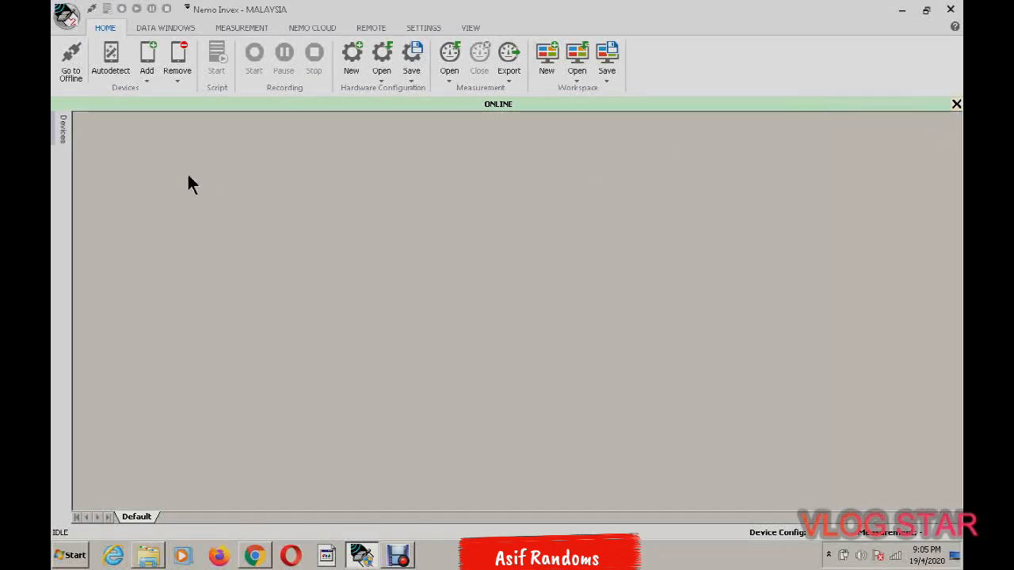
mouse_move(54, 131)
left_click(236, 117)
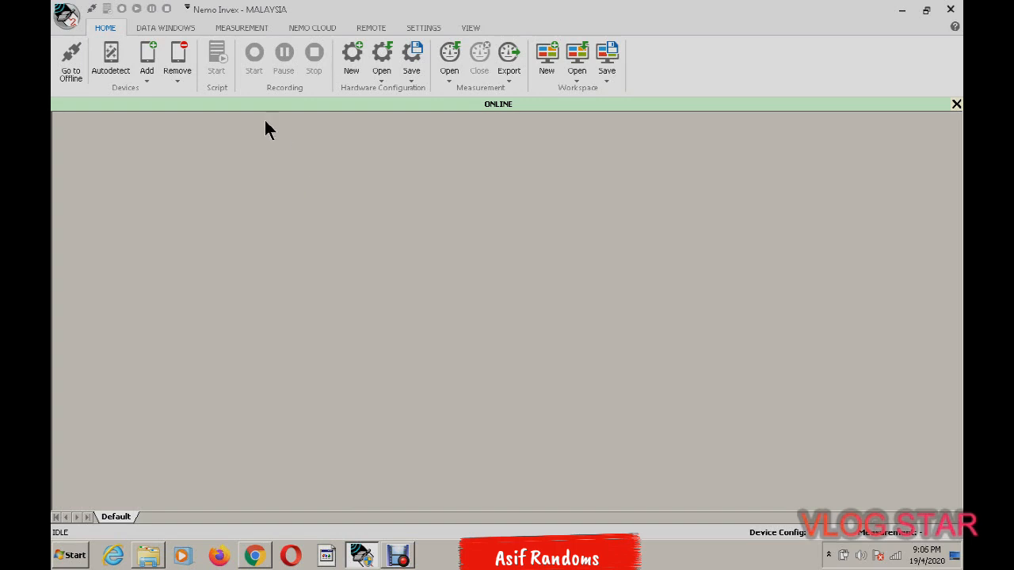
Create a new MapX map window and close its Waypoints pane
left_click(165, 30)
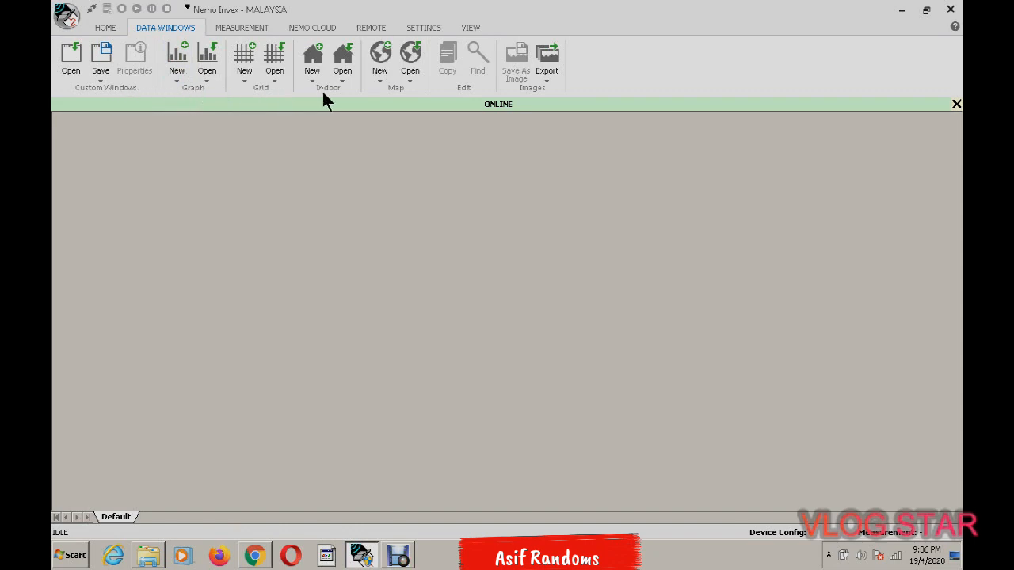
left_click(379, 76)
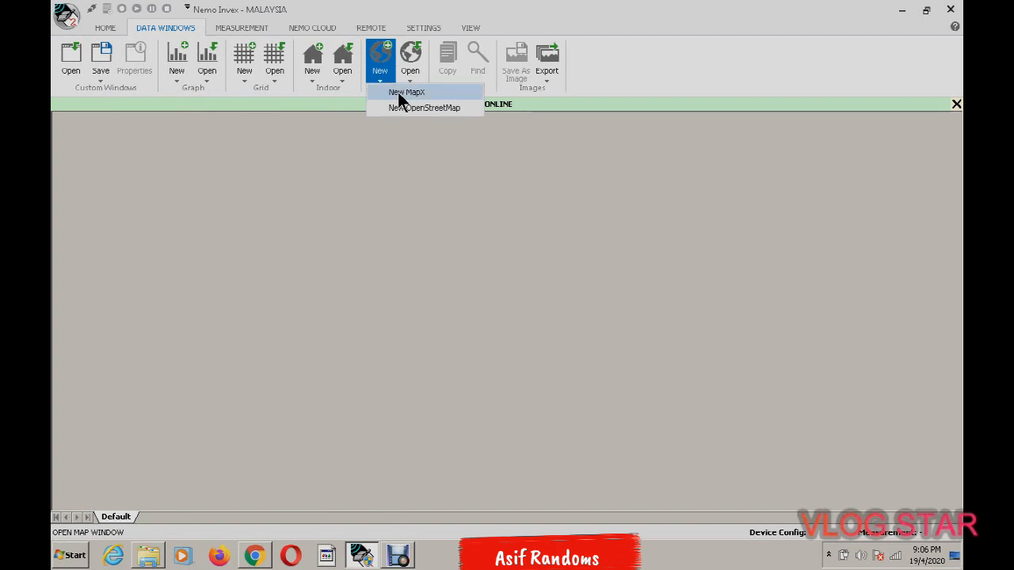
left_click(402, 93)
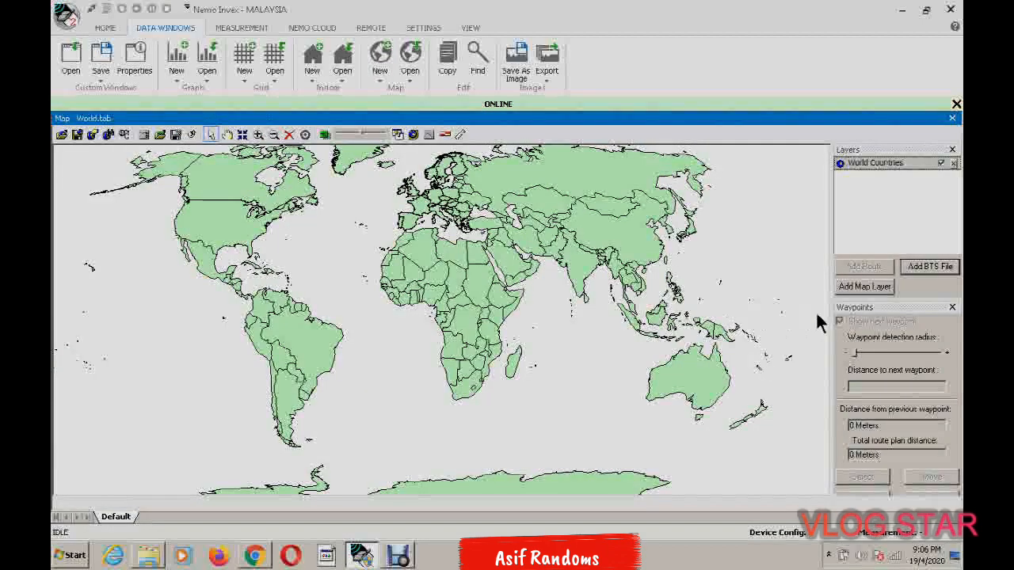
left_click(952, 308)
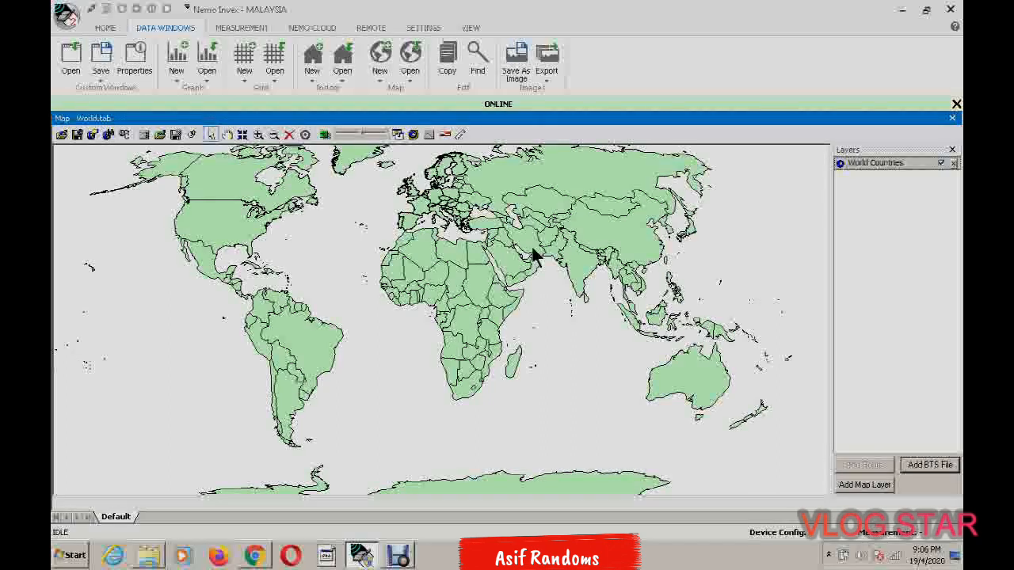
Bring the Southeast Asia region around Malaysia into close view on the world map
left_click(226, 135)
left_click_drag(432, 240, 329, 284)
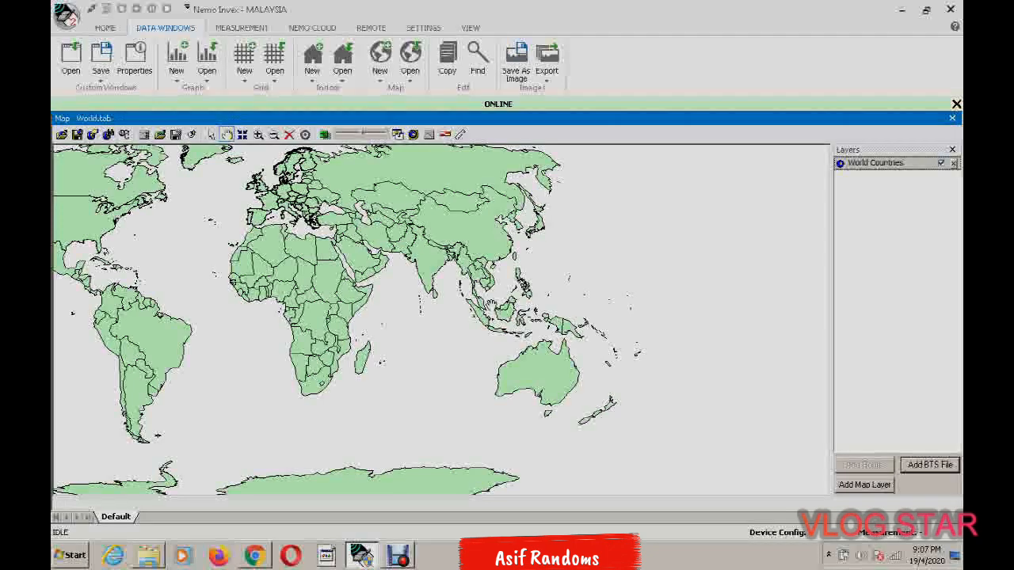
scroll(491, 305, "up", 3)
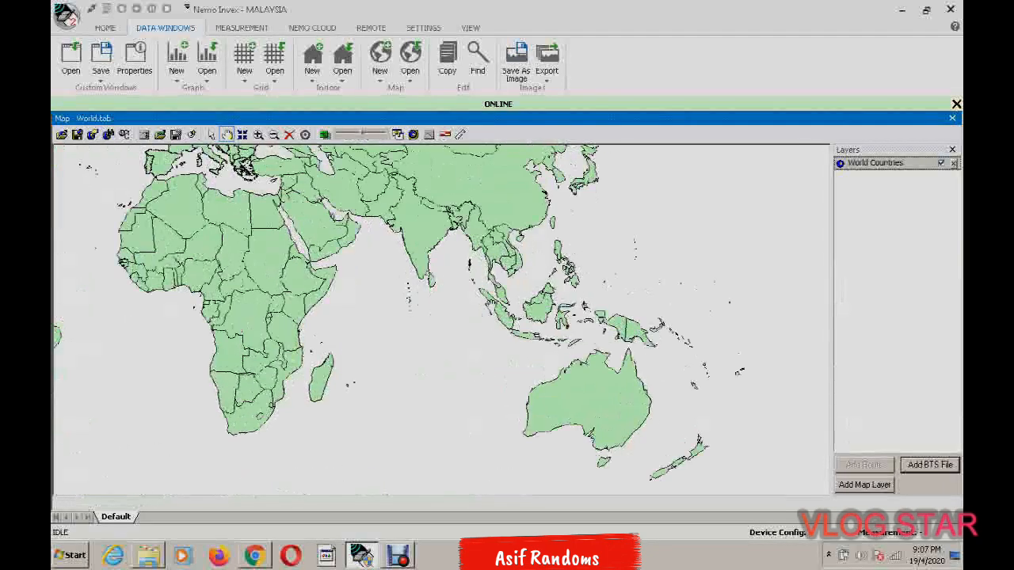
scroll(441, 320, "down", 3)
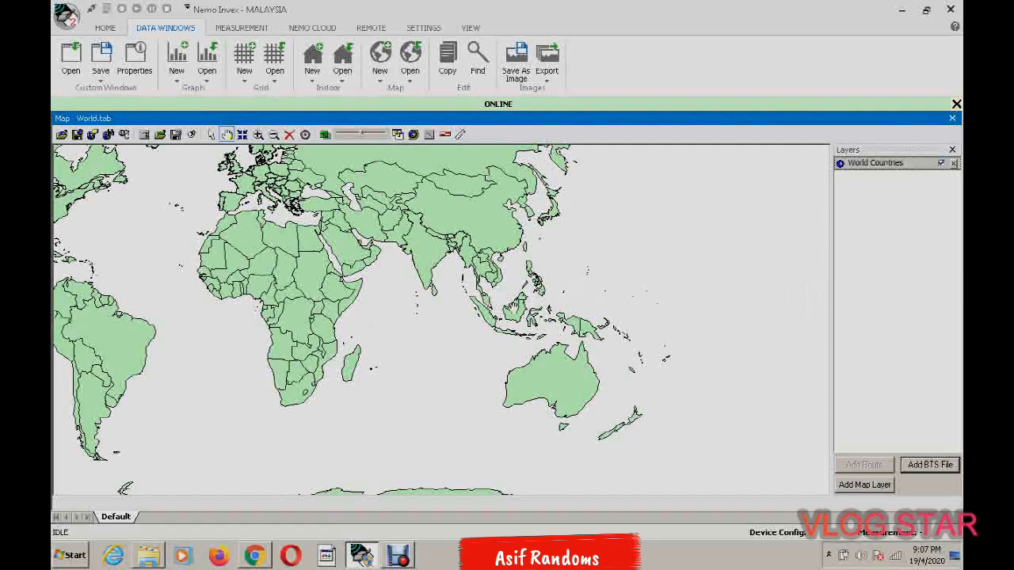
left_click_drag(515, 307, 447, 350)
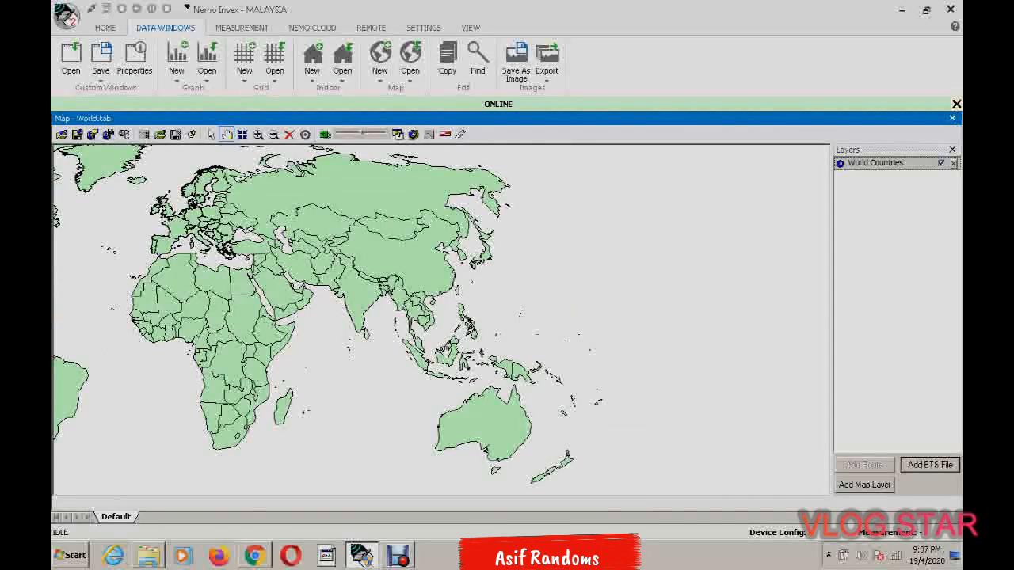
scroll(445, 351, "up", 4)
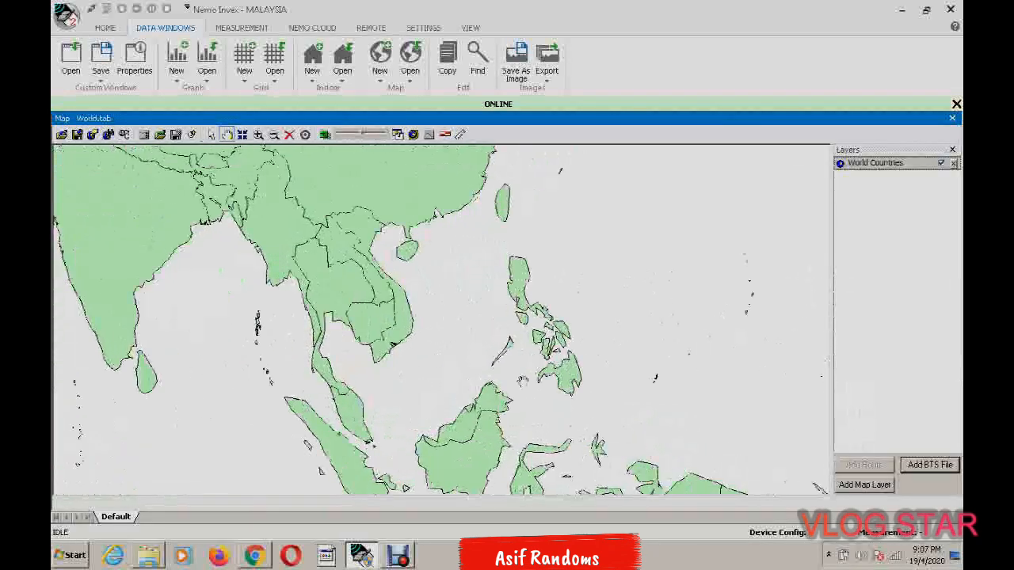
left_click_drag(445, 351, 542, 299)
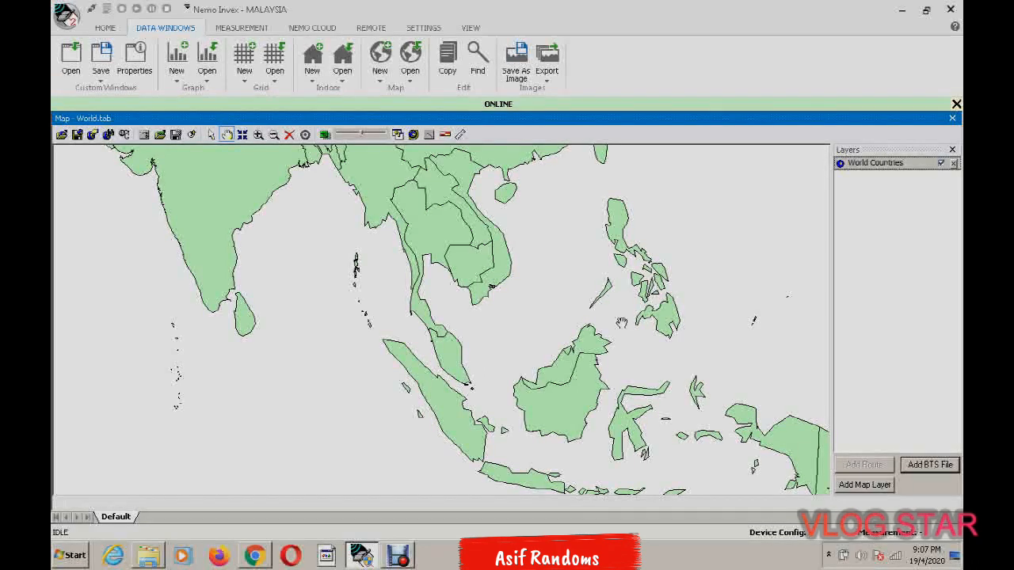
Add Highway.TAB from the desktop folder Malaysia (Garmin) as a map layer, accepting the default layer properties
left_click(876, 488)
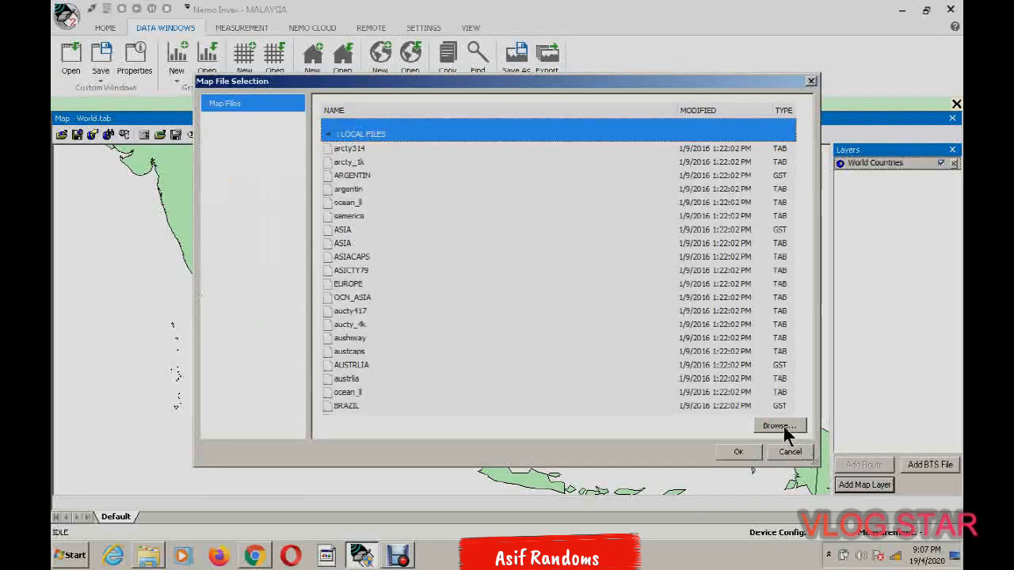
left_click(783, 427)
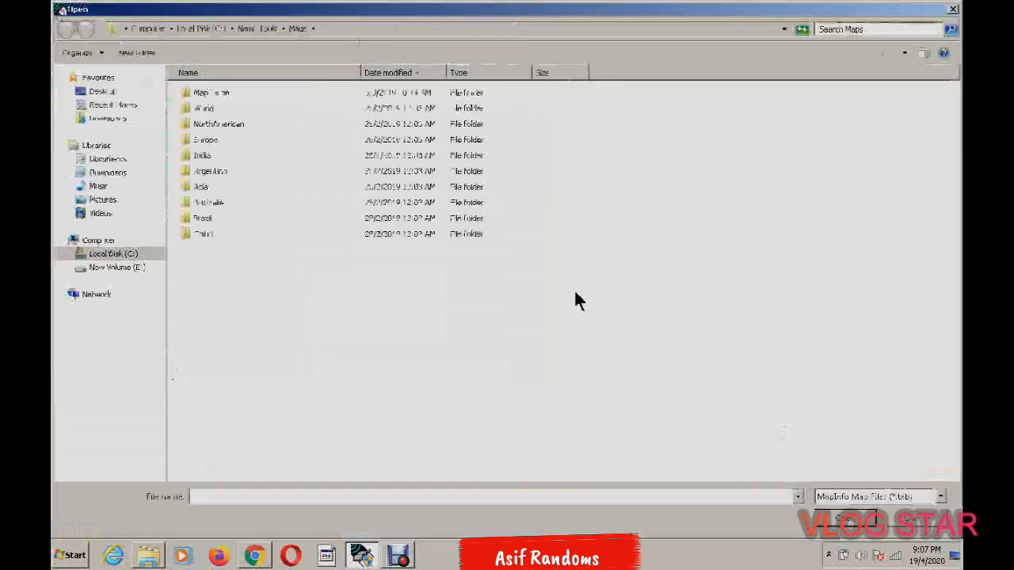
left_click(103, 91)
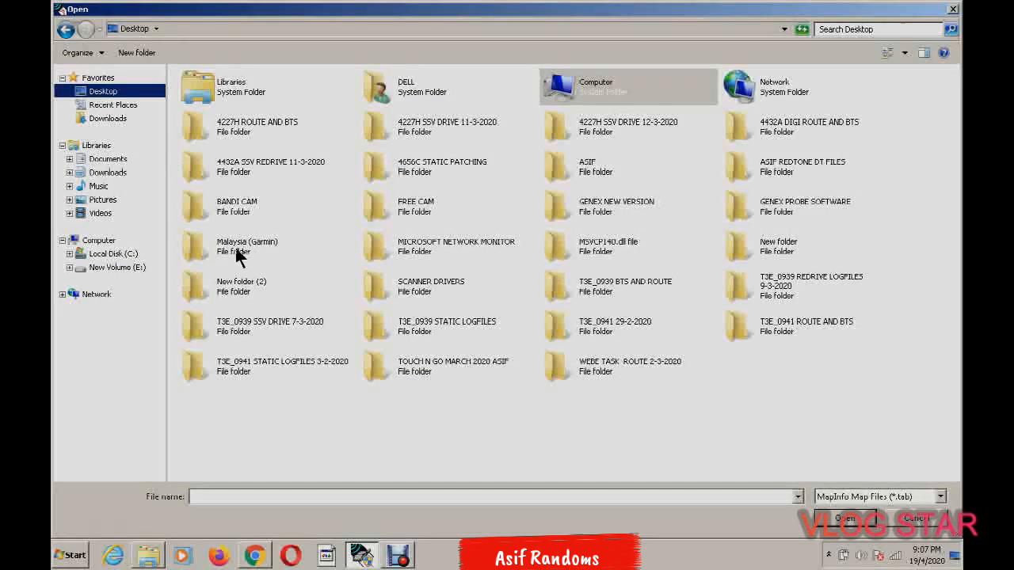
double_click(242, 245)
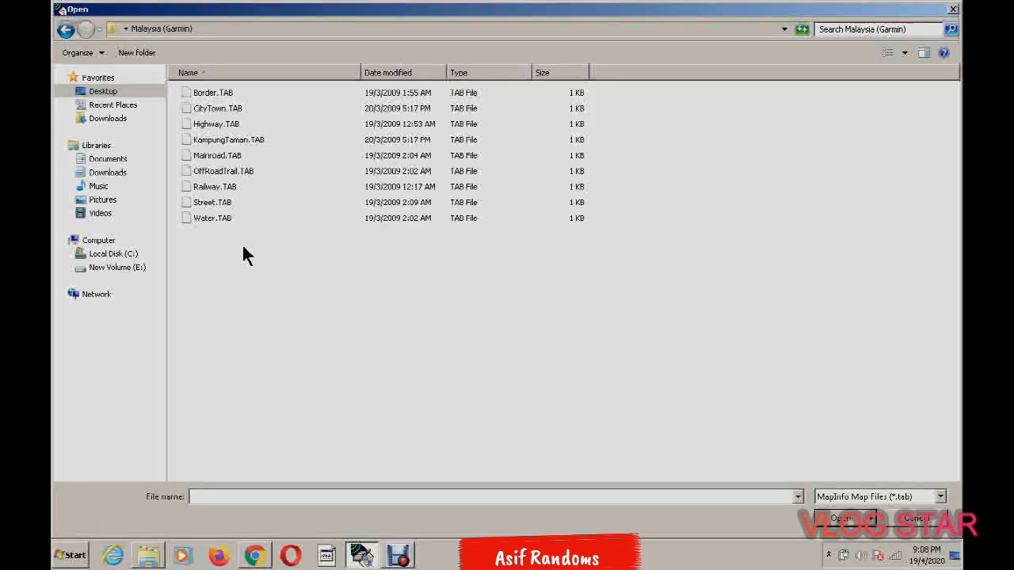
left_click(204, 126)
double_click(204, 126)
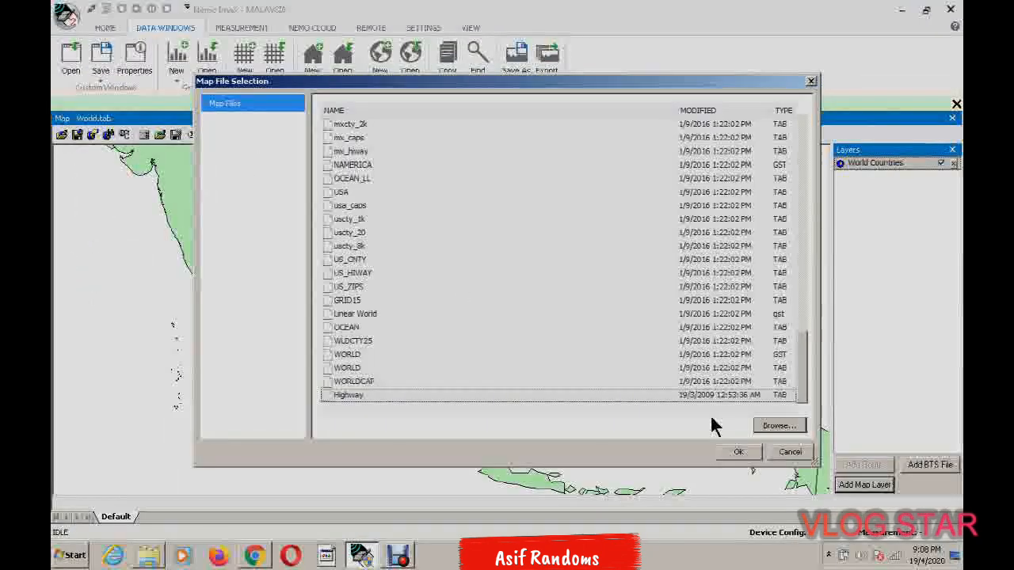
left_click(740, 451)
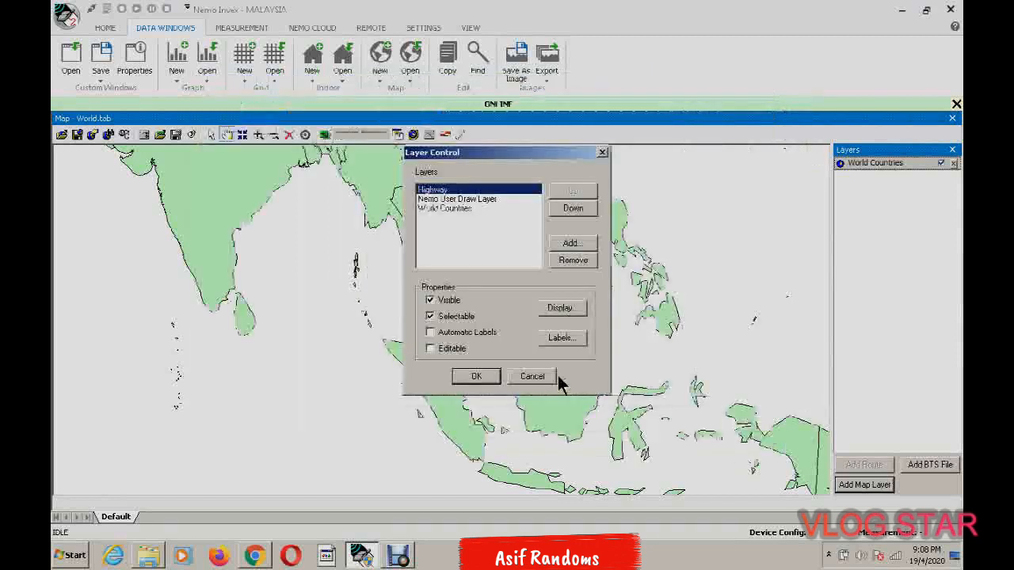
left_click(476, 377)
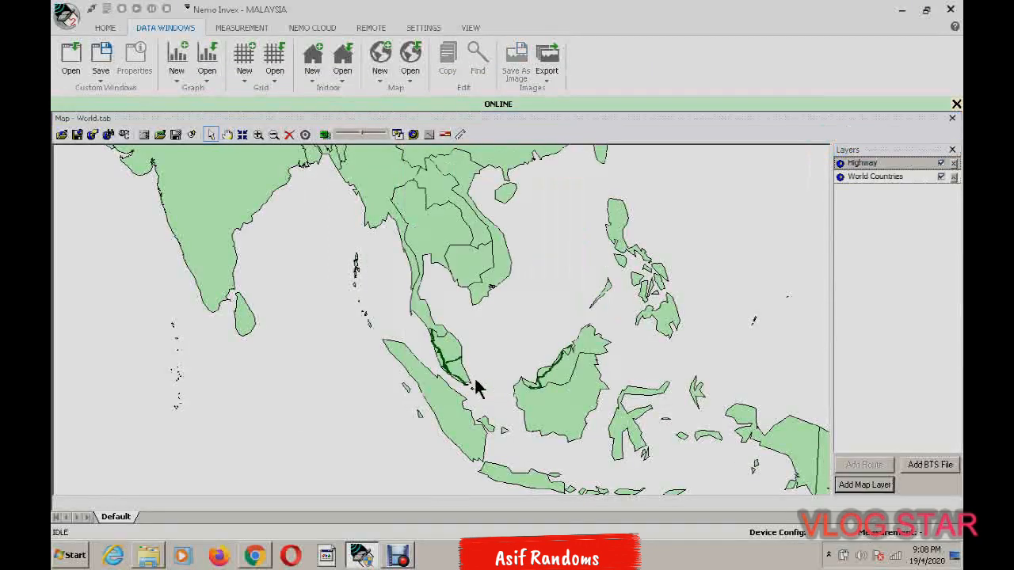
Focus the map on Peninsular Malaysia and hide the World Countries layer
left_click(476, 312)
scroll(458, 281, "up", 5)
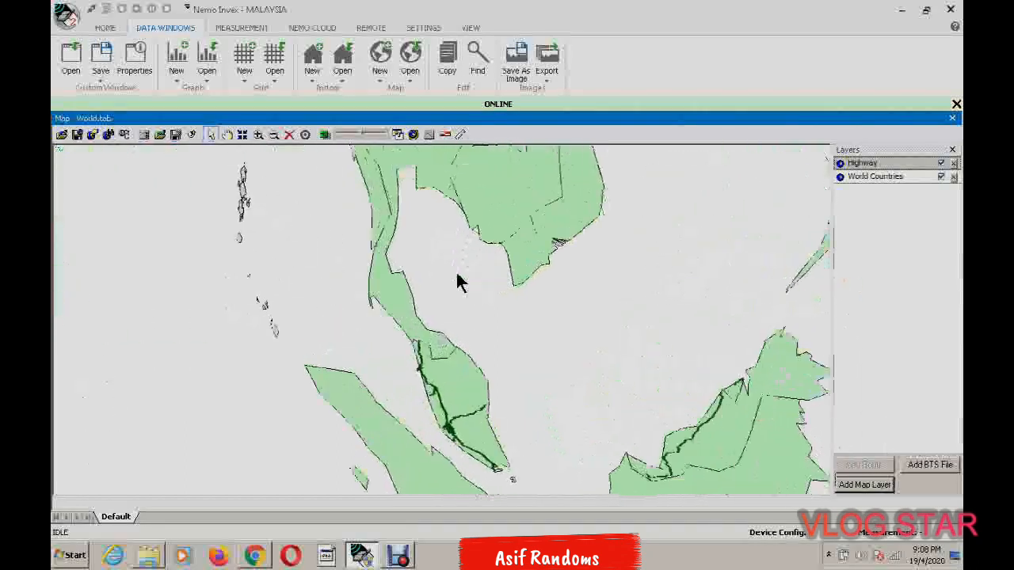
left_click(226, 134)
left_click_drag(425, 359, 385, 184)
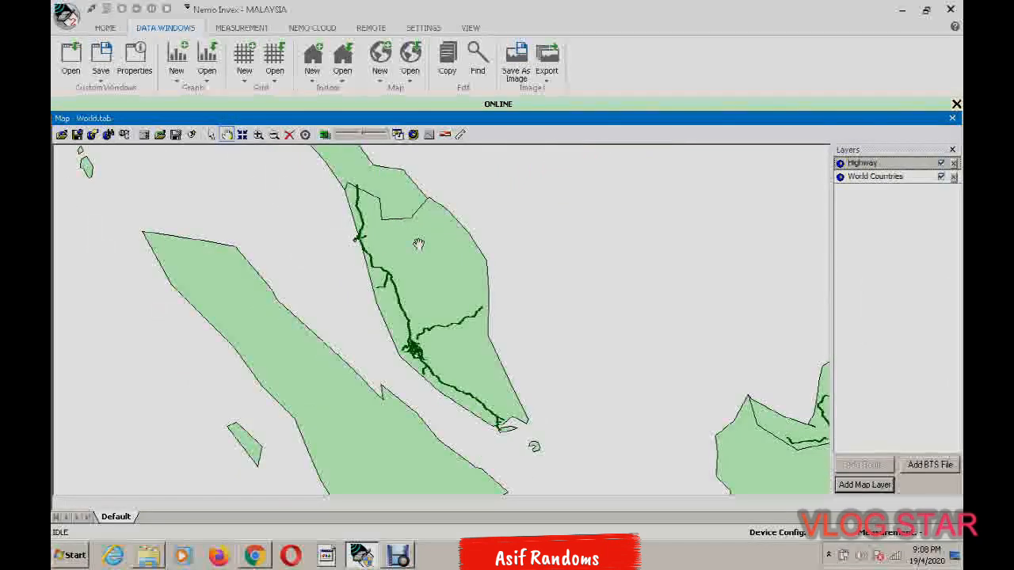
left_click(941, 176)
Add Mainroad.TAB from the desktop folder Malaysia (Garmin) as another map layer, accepting the default layer properties
left_click(418, 362)
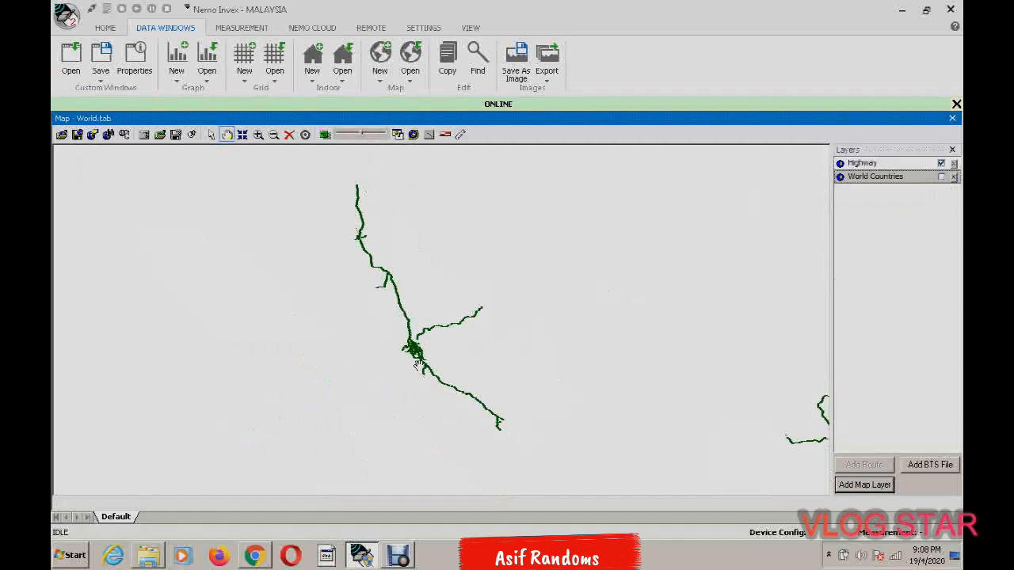
scroll(439, 353, "up", 2)
scroll(442, 355, "up", 2)
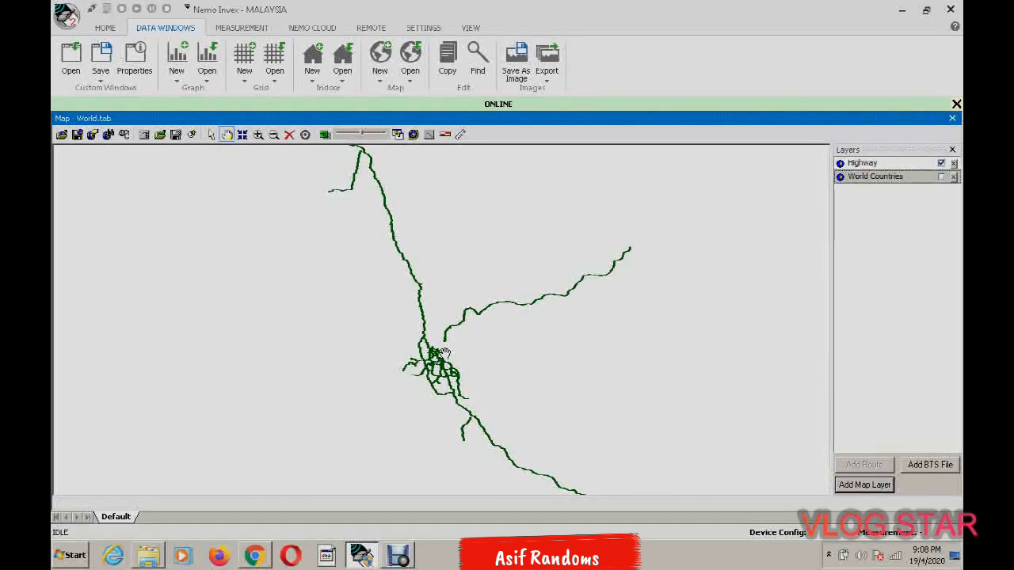
left_click_drag(475, 399, 458, 335)
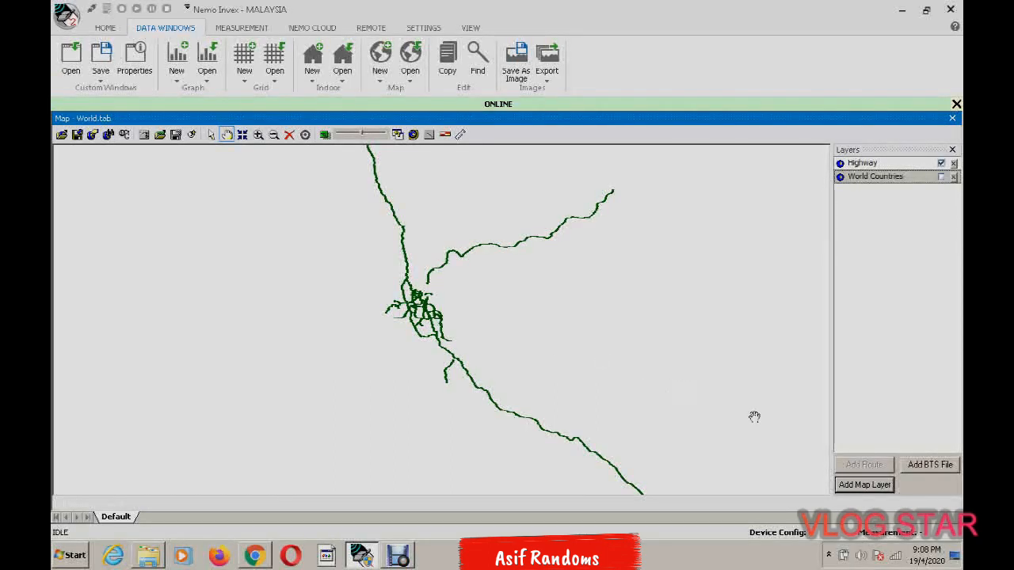
left_click(865, 485)
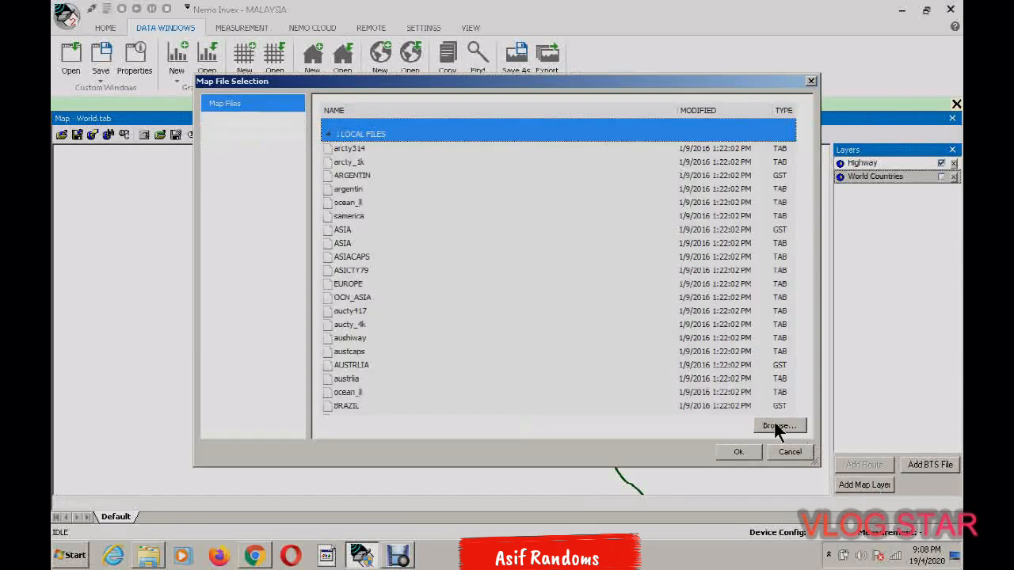
left_click(776, 425)
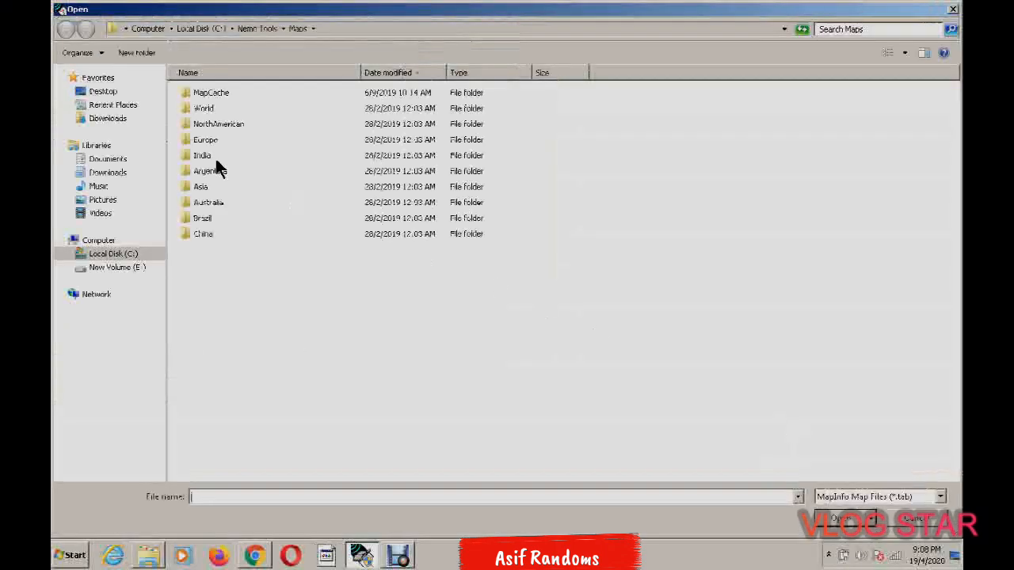
left_click(104, 92)
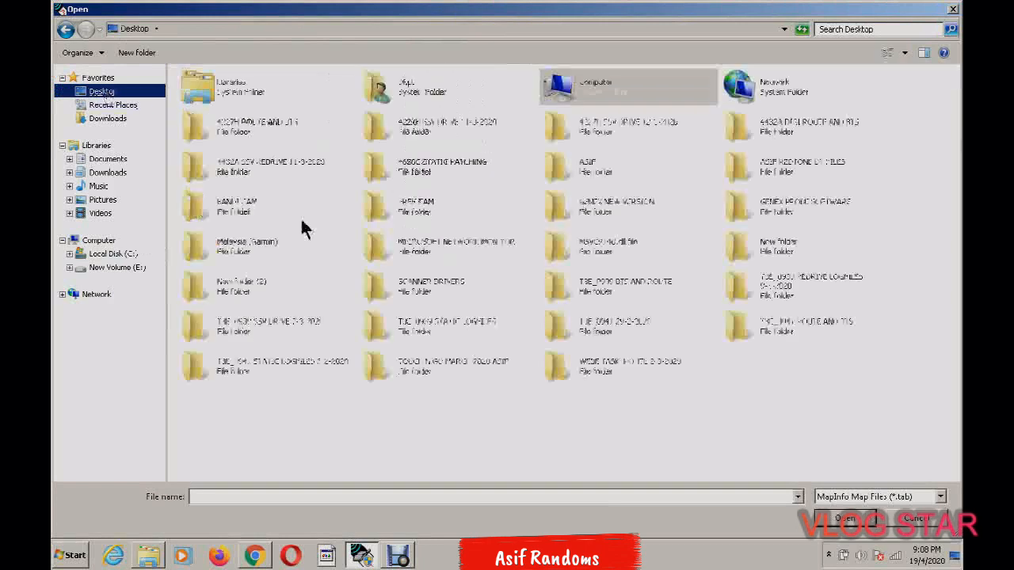
double_click(238, 250)
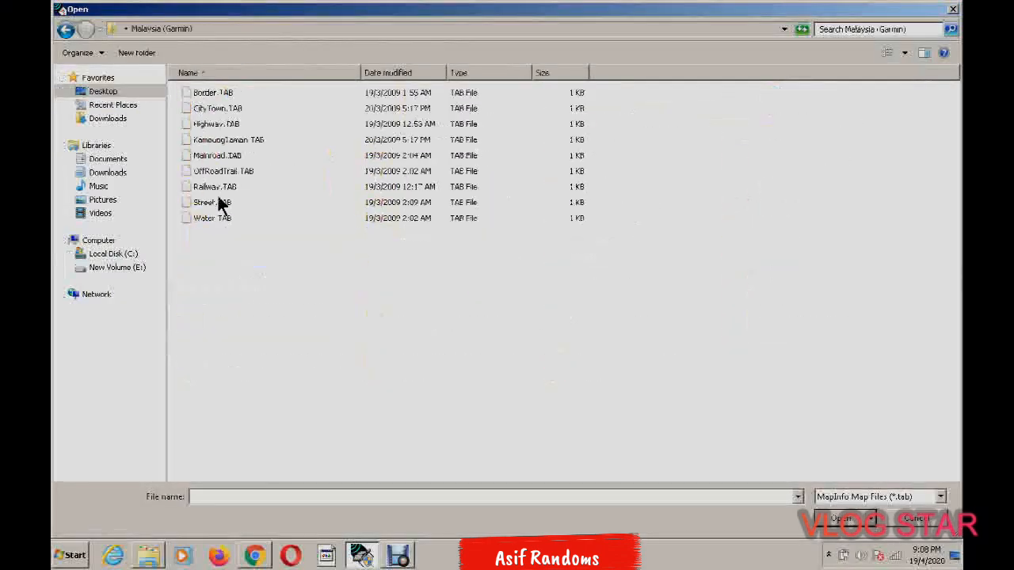
double_click(219, 156)
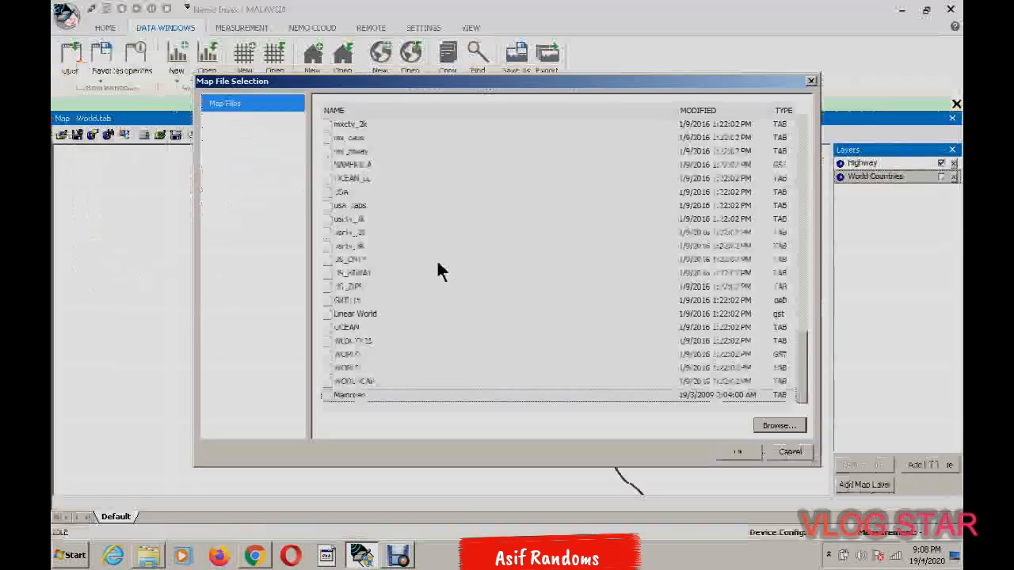
left_click(729, 451)
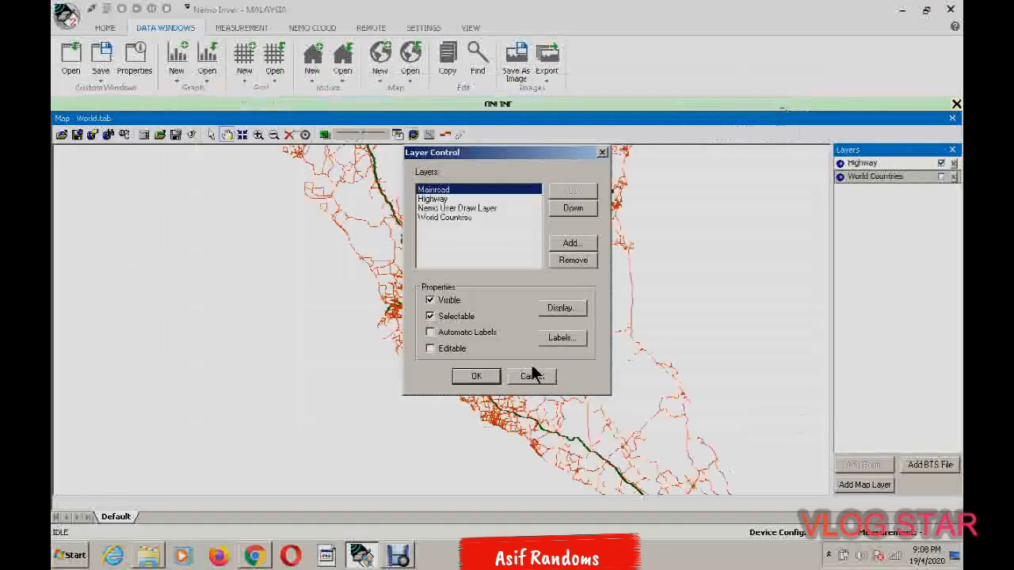
left_click(475, 377)
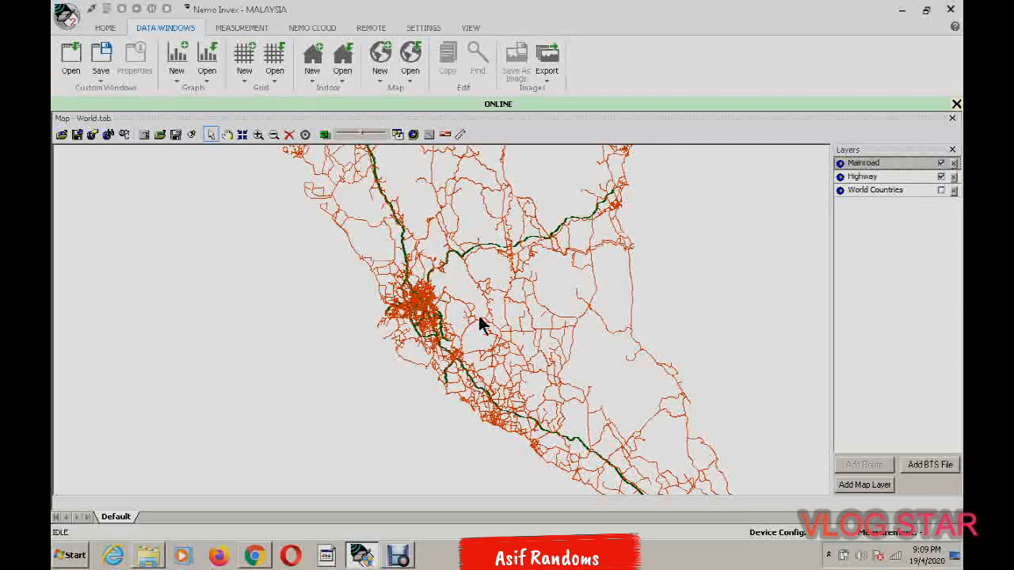
View the full extent of the highway and main road layers across Peninsular Malaysia
left_click(226, 134)
scroll(454, 323, "down", 3)
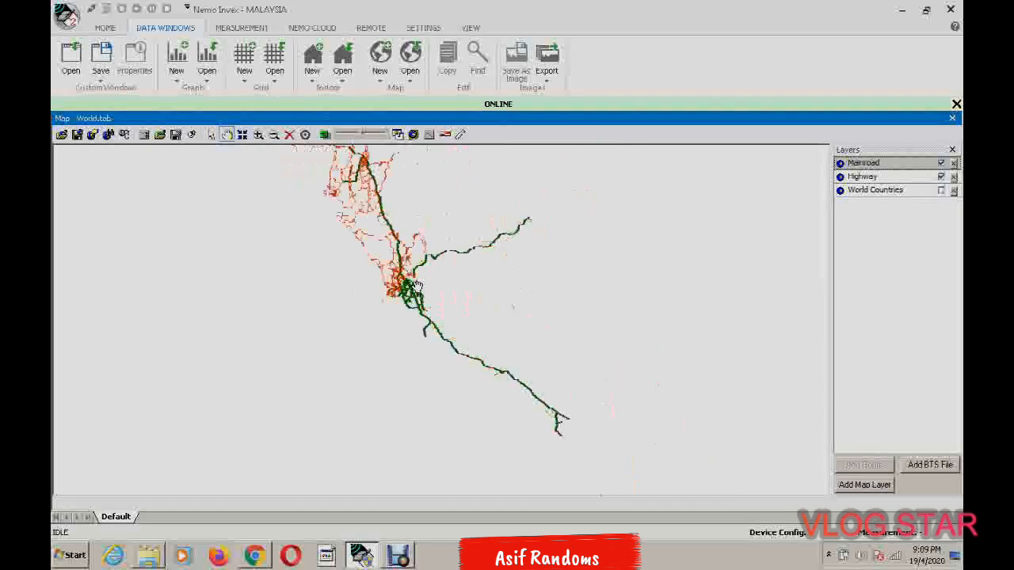
scroll(418, 286, "down", 2)
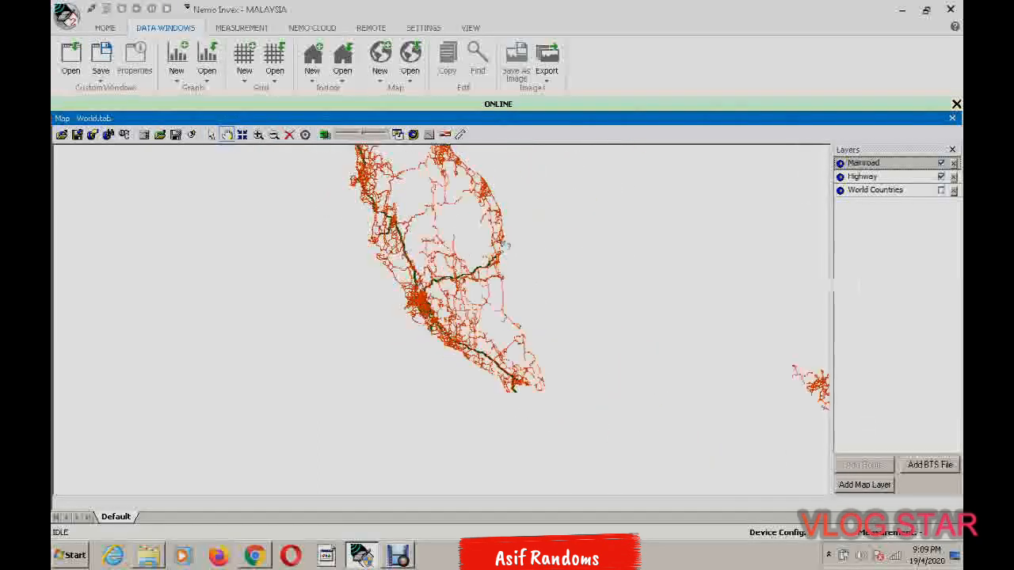
left_click_drag(540, 244, 548, 316)
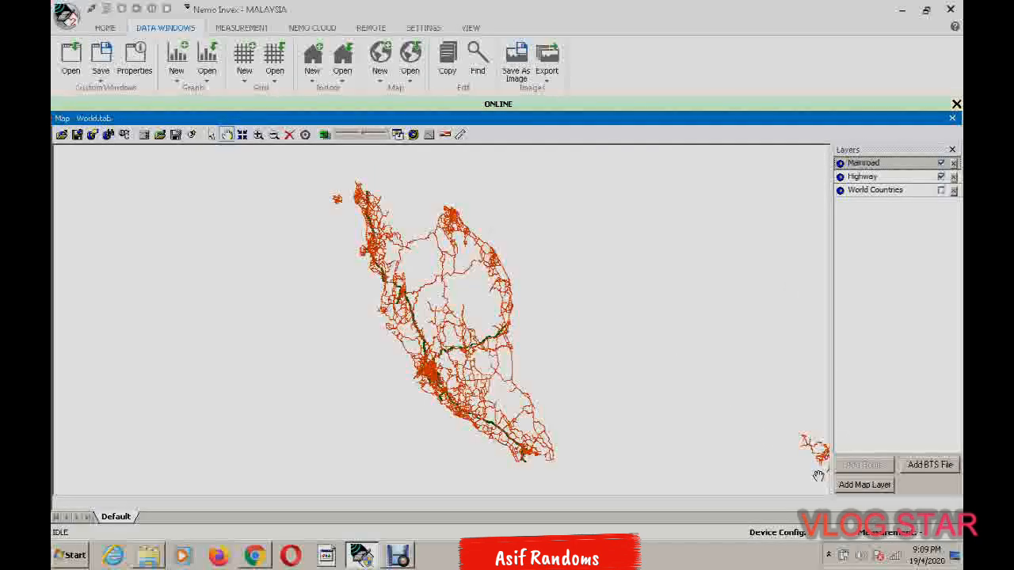
Add Street.TAB from the desktop folder Malaysia (Garmin) as a map layer, accepting the default layer properties
left_click(874, 485)
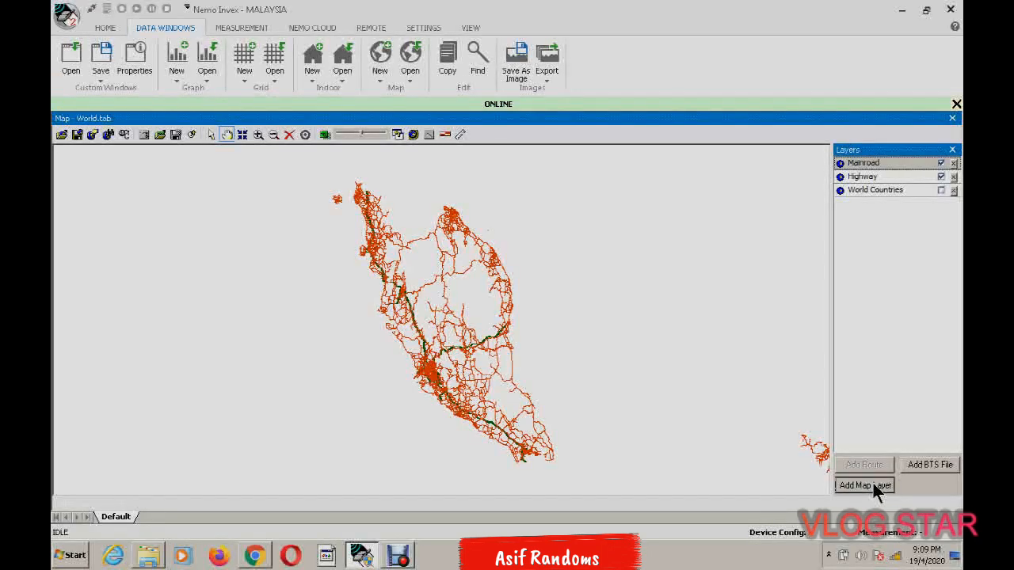
left_click(780, 426)
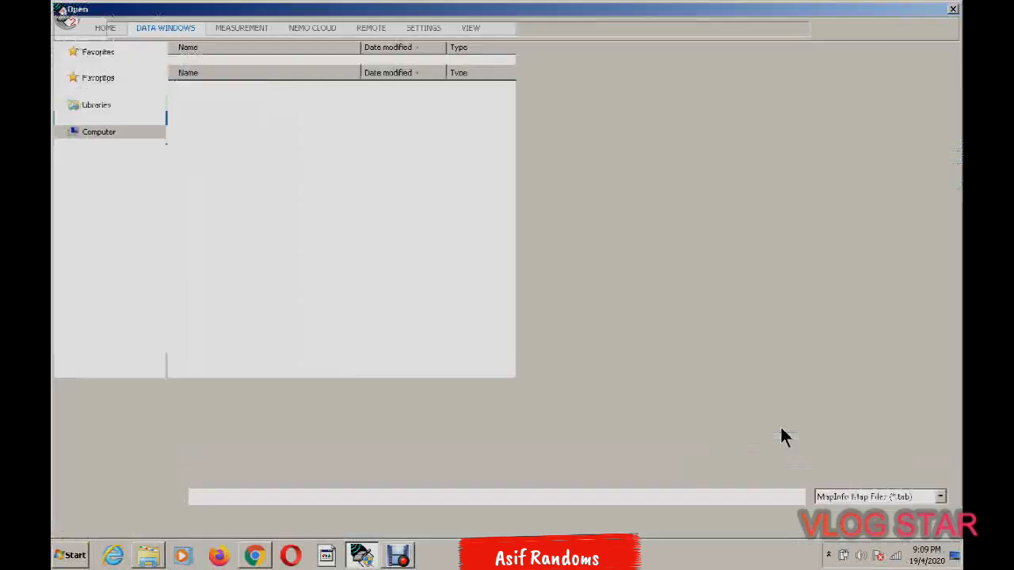
left_click(109, 93)
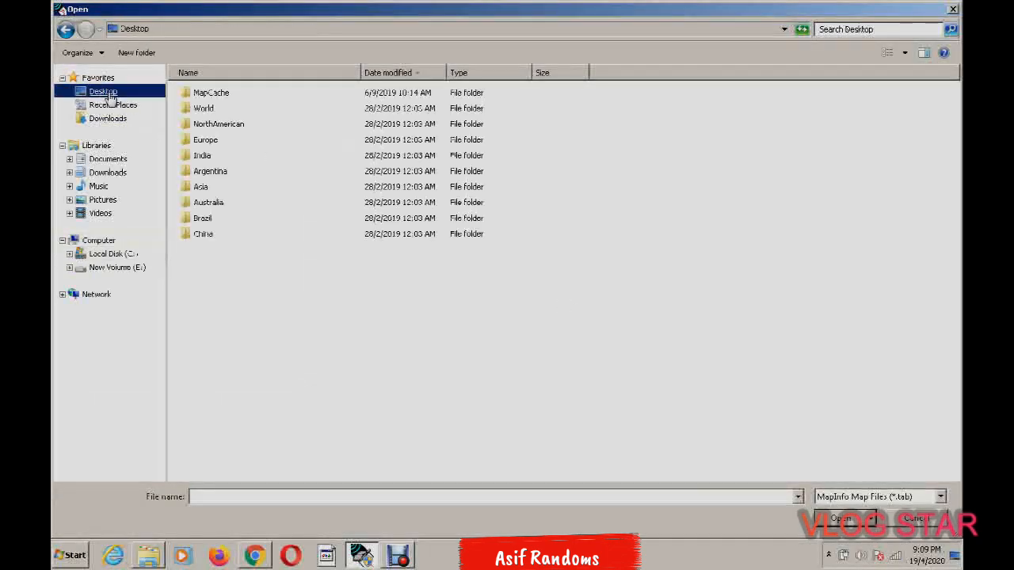
double_click(252, 241)
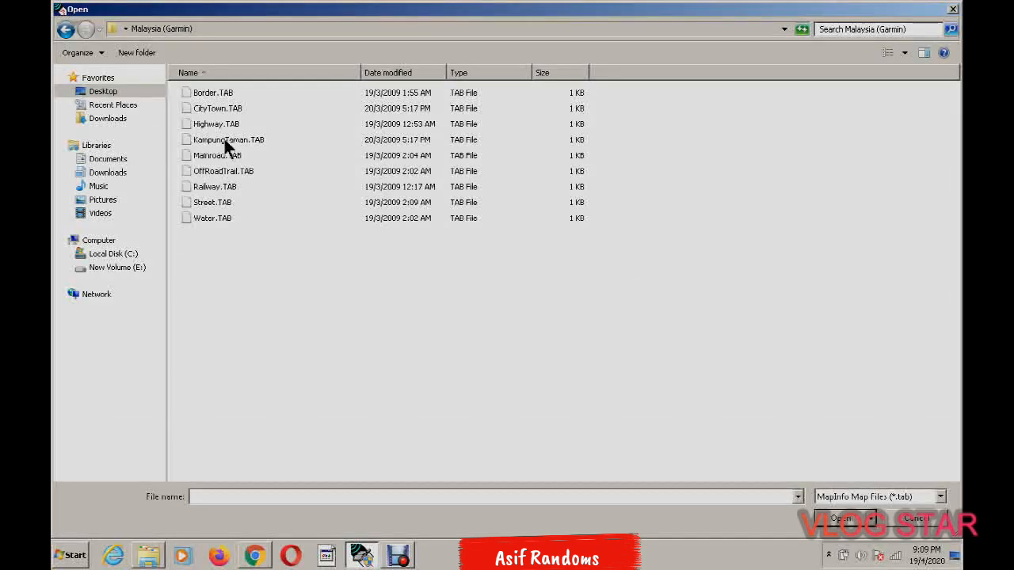
double_click(215, 202)
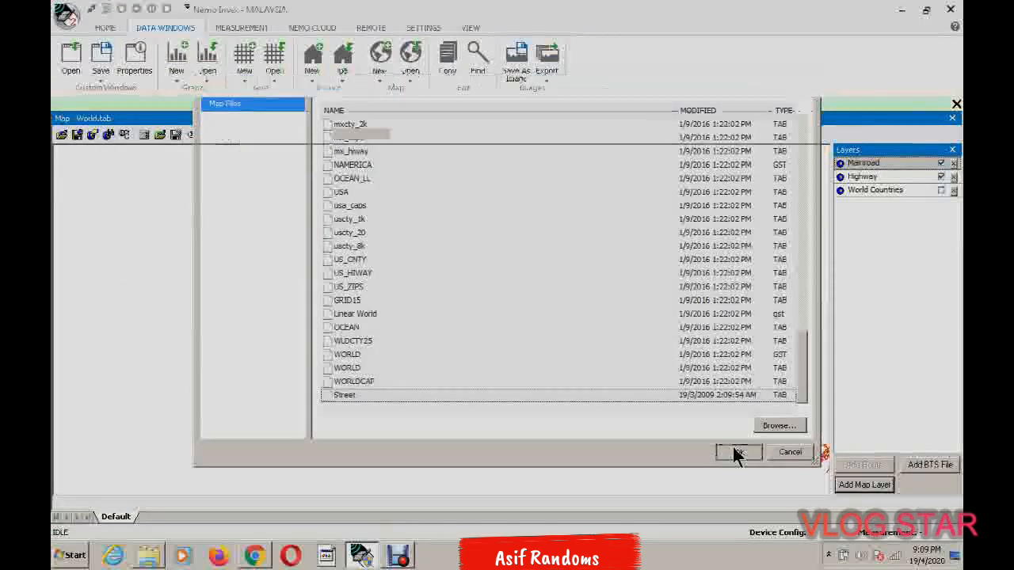
left_click(737, 452)
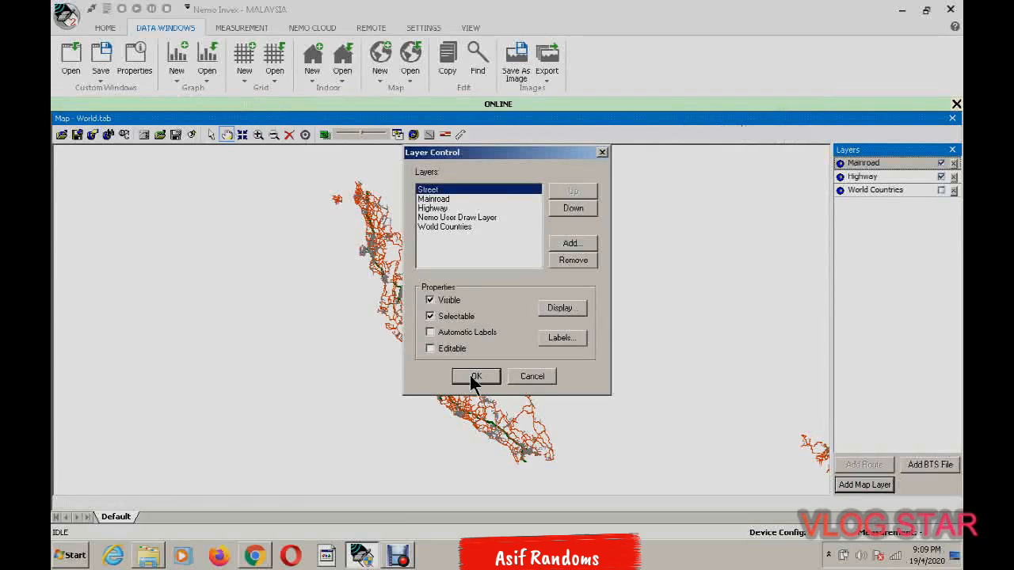
left_click(474, 378)
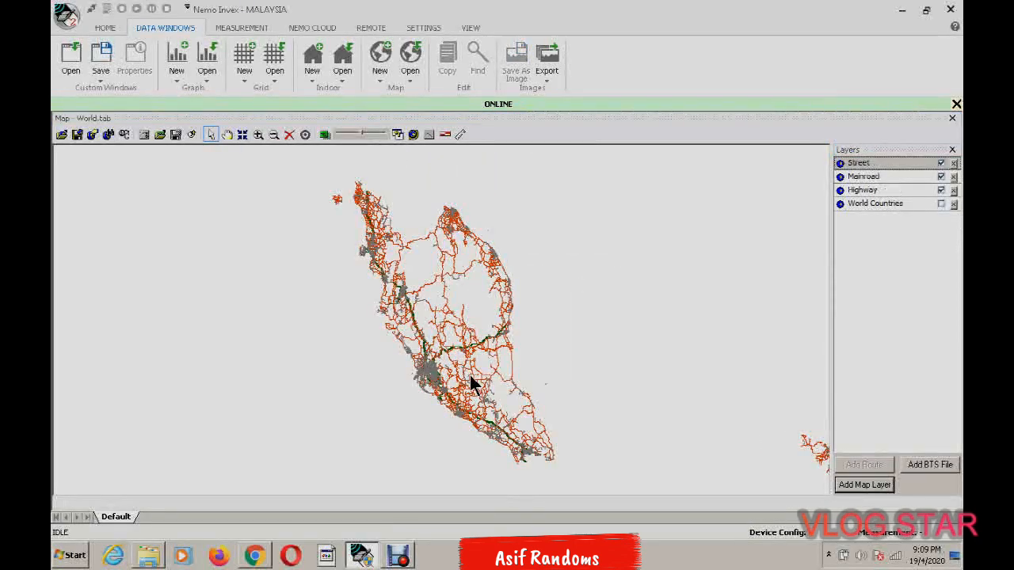
Examine the street layer up close in the dense urban area on Peninsular Malaysia's west coast
left_click(226, 135)
left_click_drag(363, 281, 370, 236)
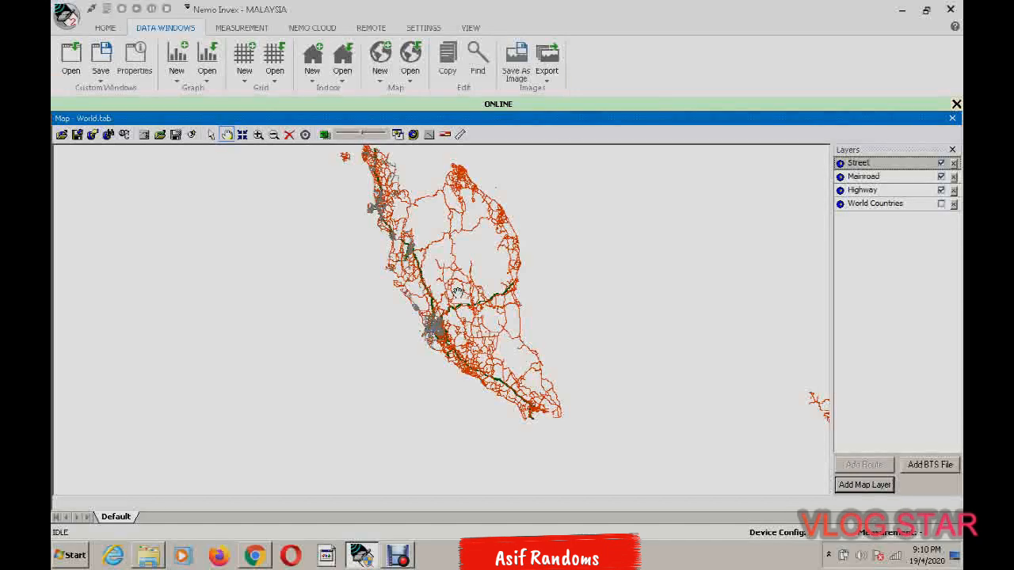
scroll(458, 292, "up", 2)
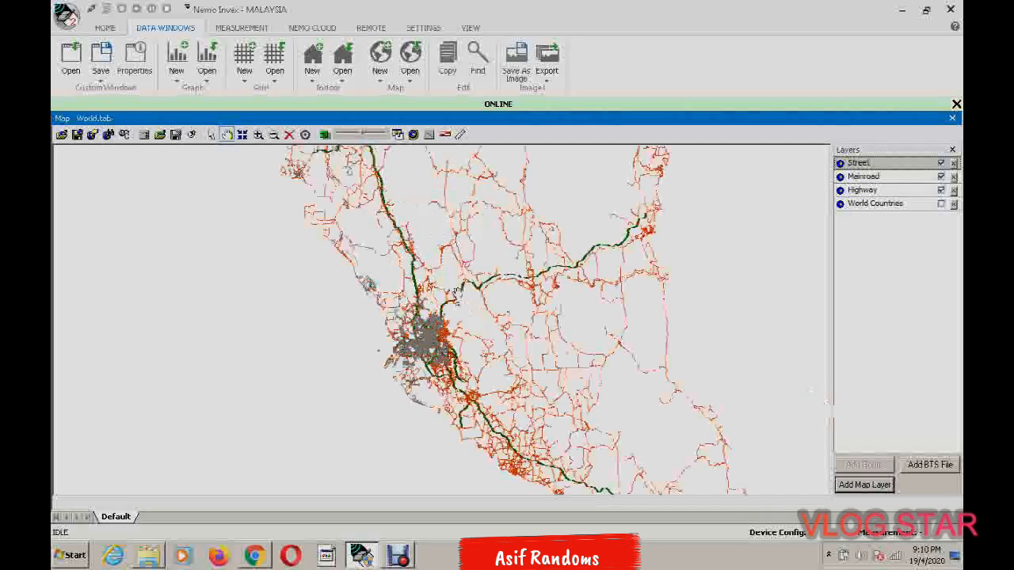
scroll(458, 291, "up", 1)
scroll(457, 292, "up", 4)
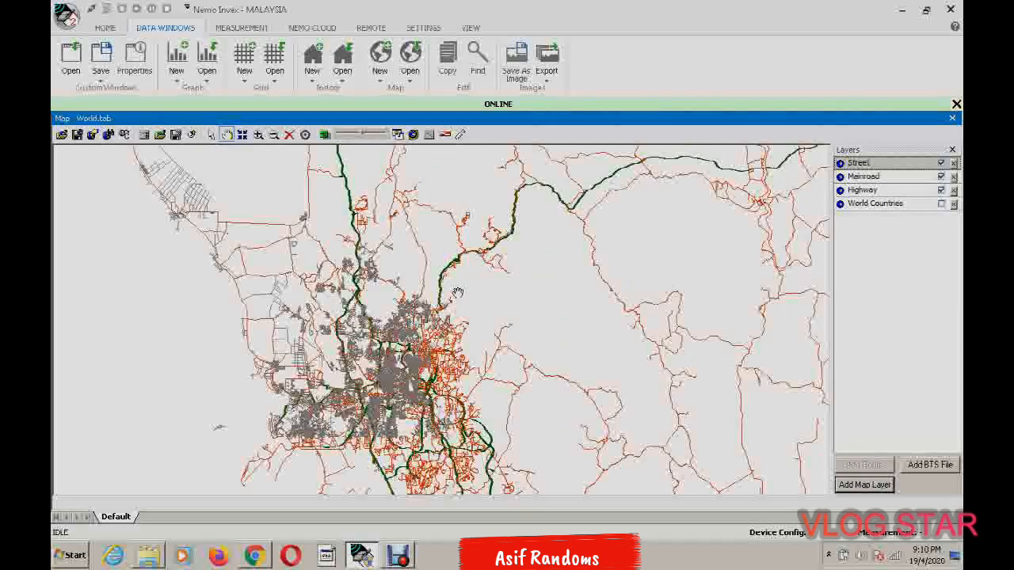
scroll(458, 291, "up", 1)
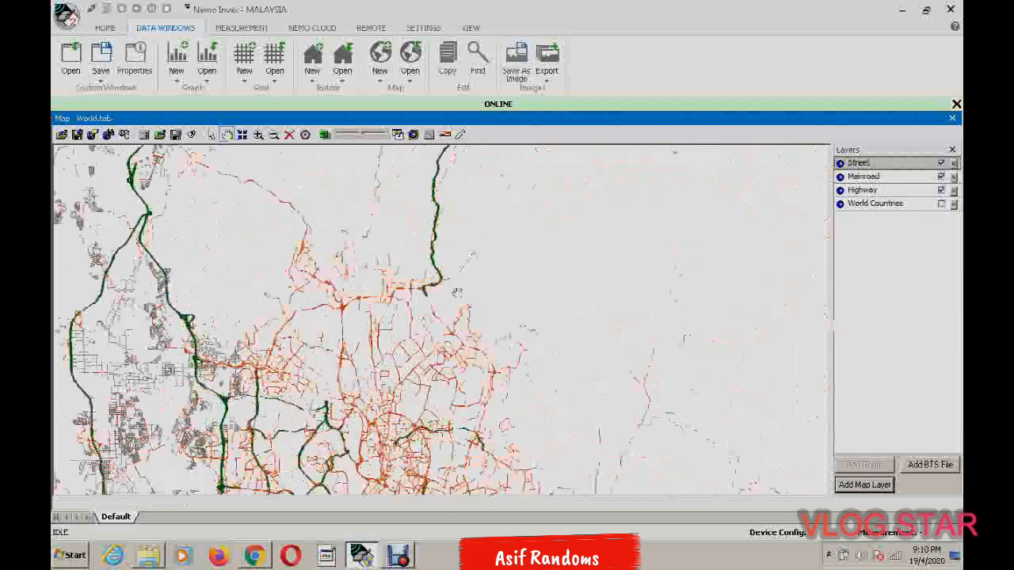
scroll(457, 291, "up", 3)
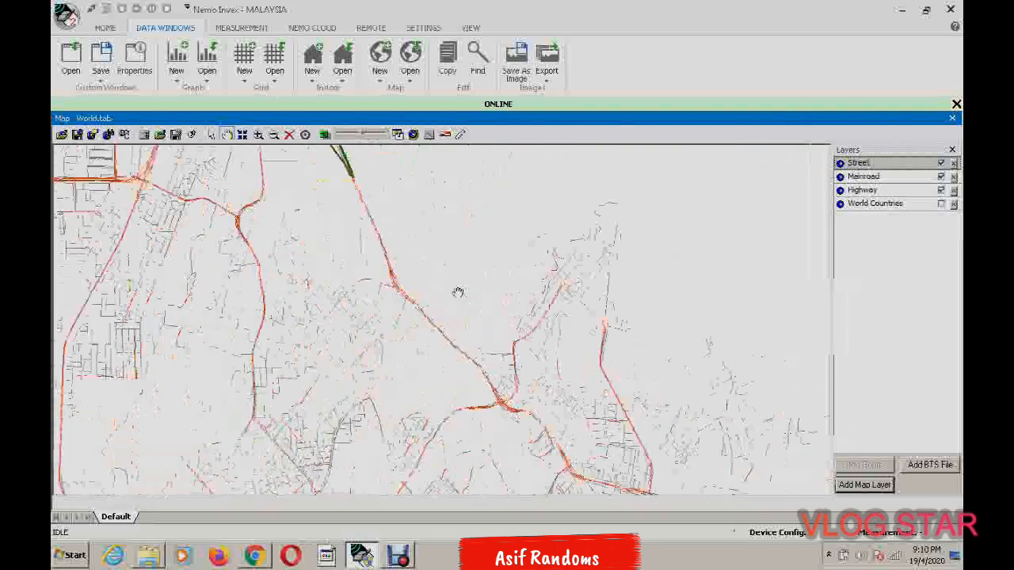
left_click_drag(320, 348, 513, 325)
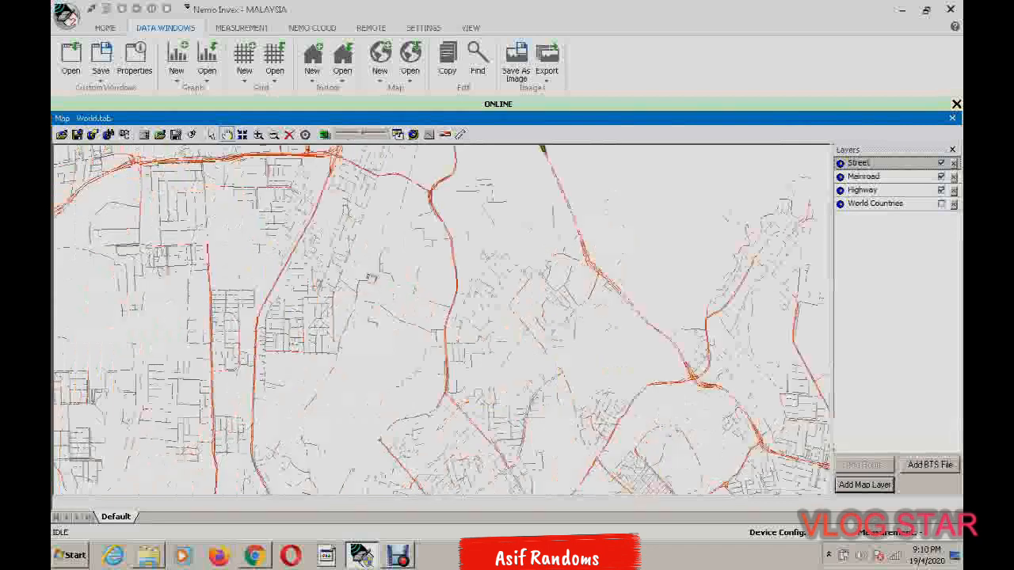
left_click_drag(336, 284, 459, 336)
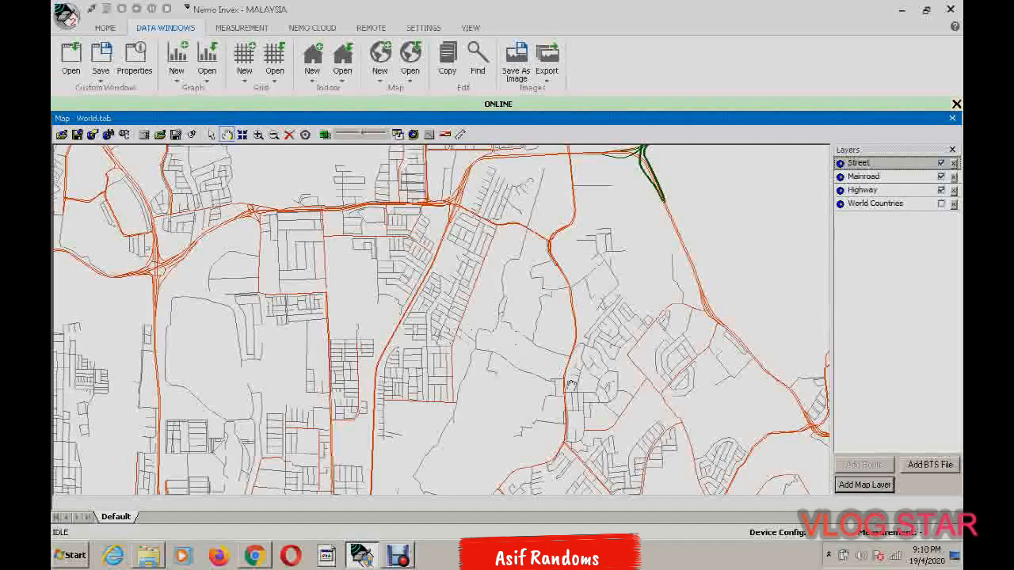
left_click_drag(557, 374, 527, 301)
scroll(525, 299, "down", 1)
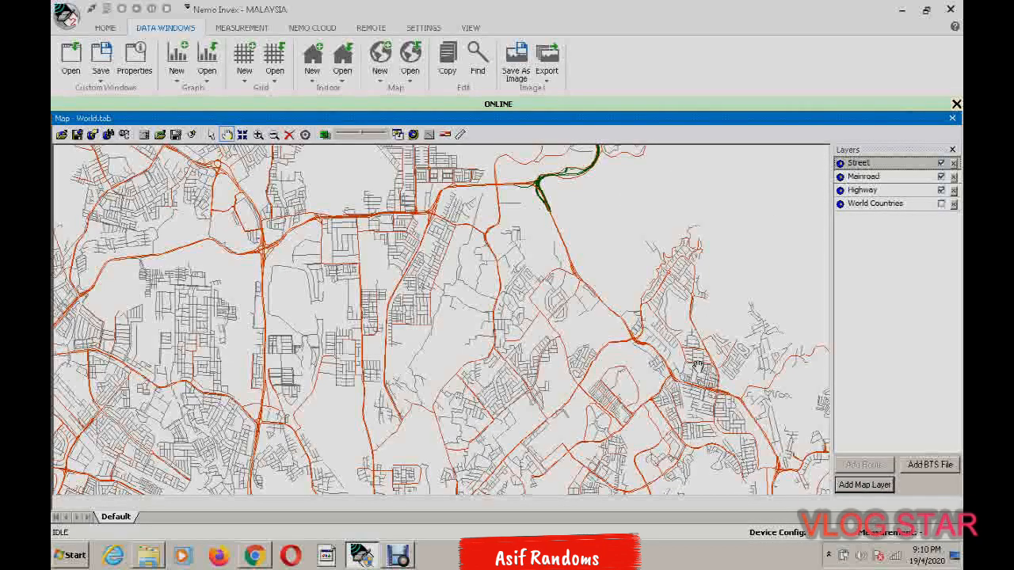
Set the map's projection to Longitude / Latitude (WGS 84)\p4326 in the map properties and apply it
right_click(620, 260)
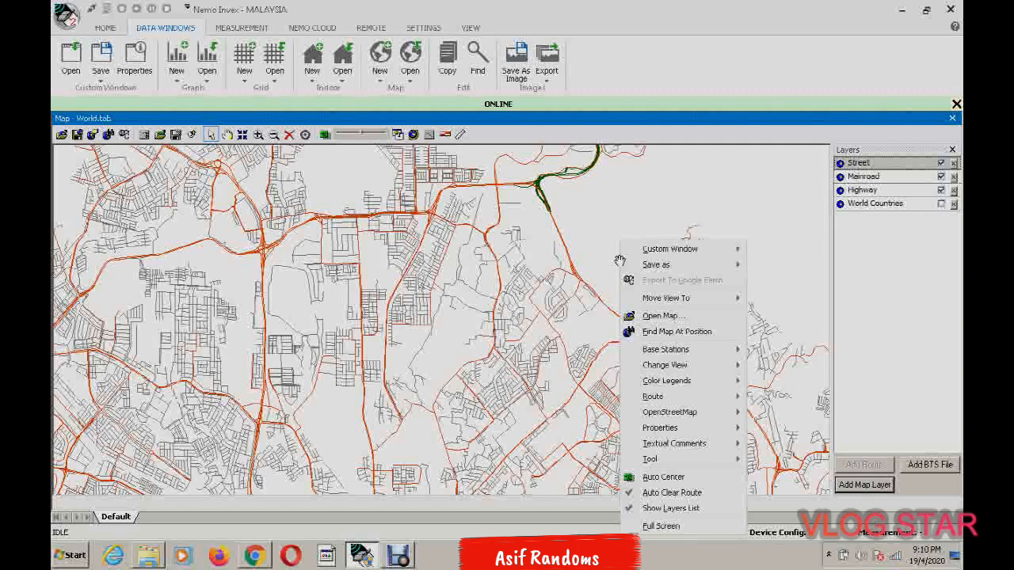
mouse_move(650, 428)
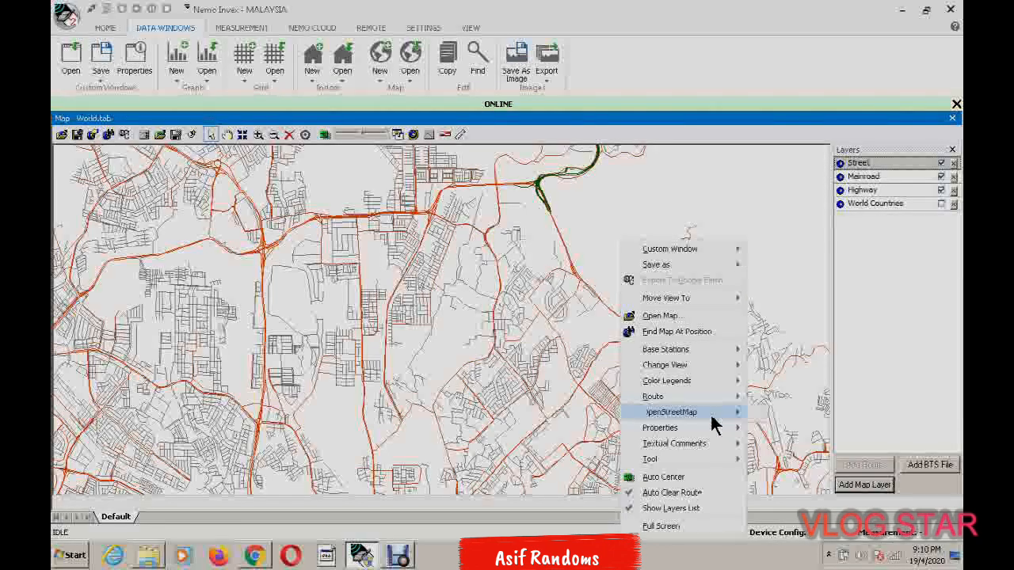
mouse_move(737, 365)
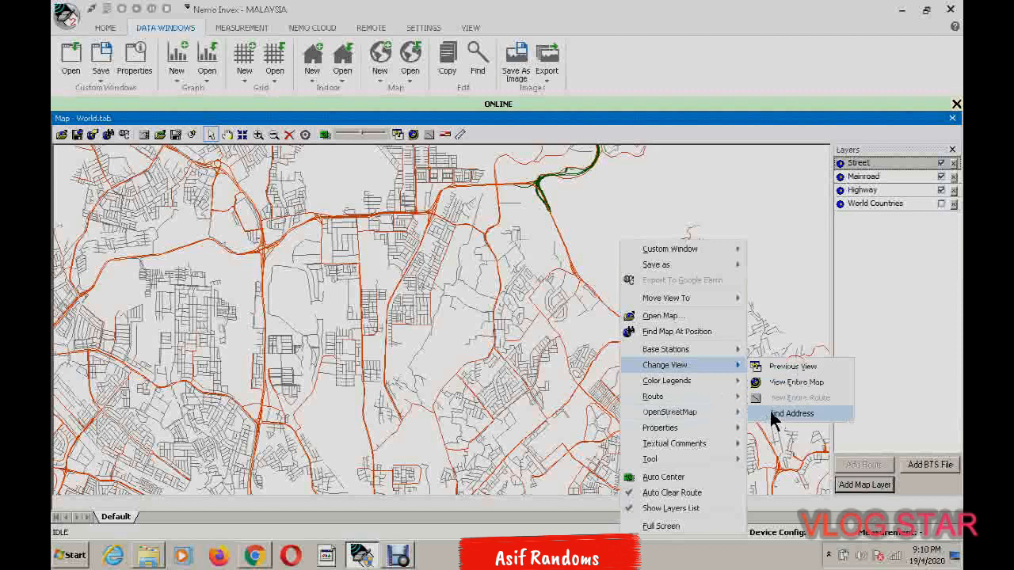
mouse_move(726, 427)
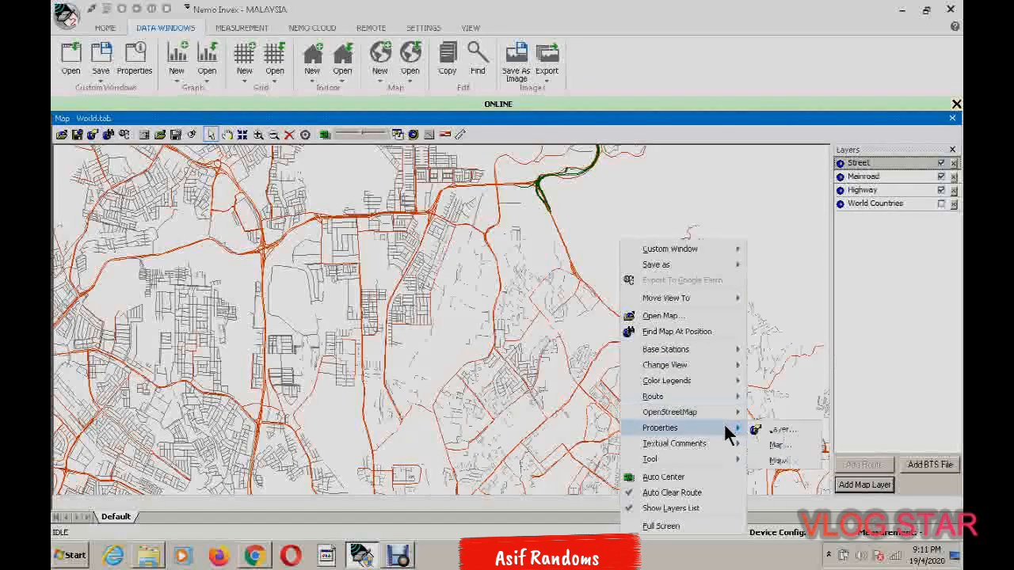
left_click(776, 445)
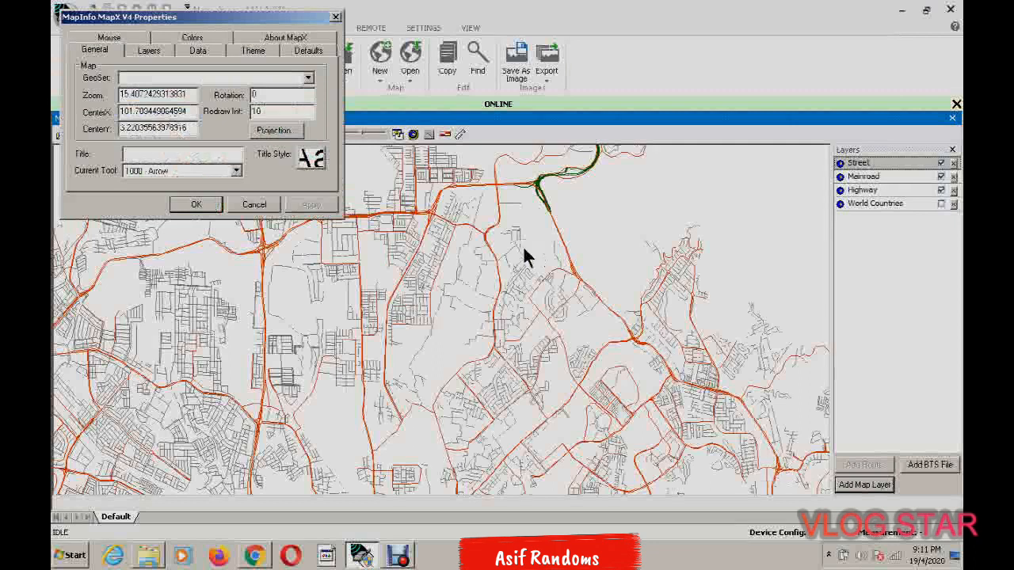
left_click(273, 132)
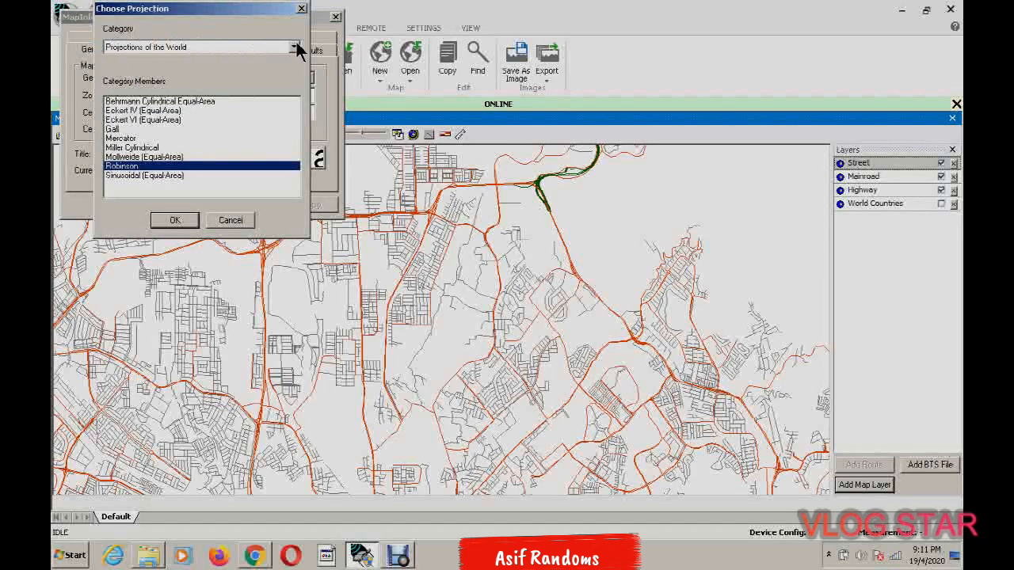
left_click(295, 49)
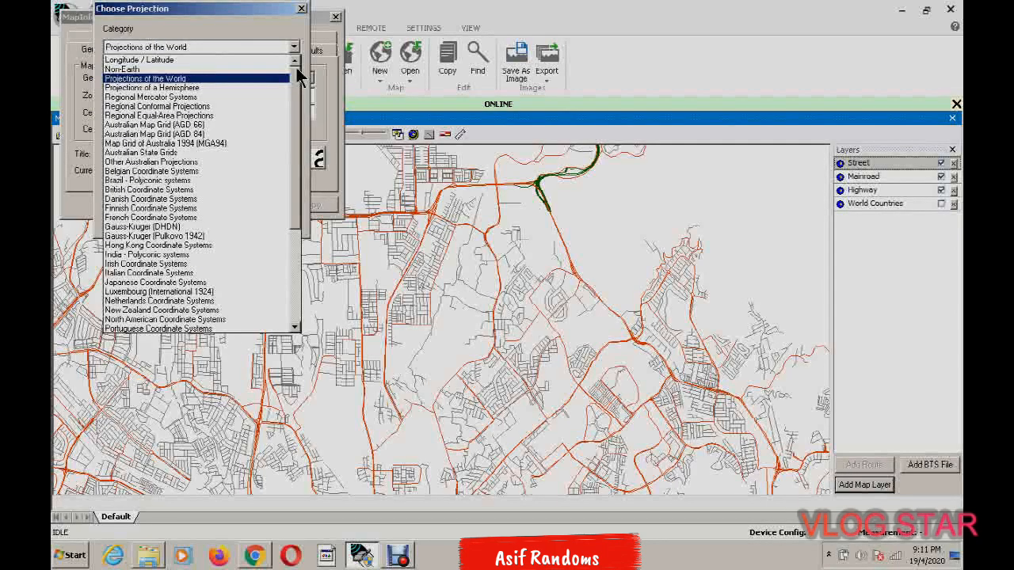
left_click(235, 70)
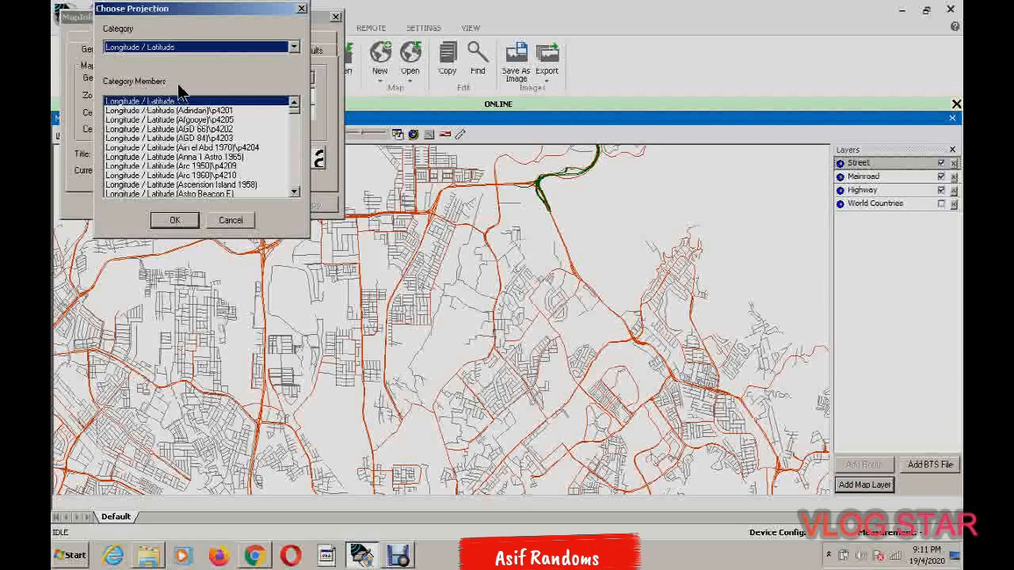
left_click_drag(294, 110, 297, 191)
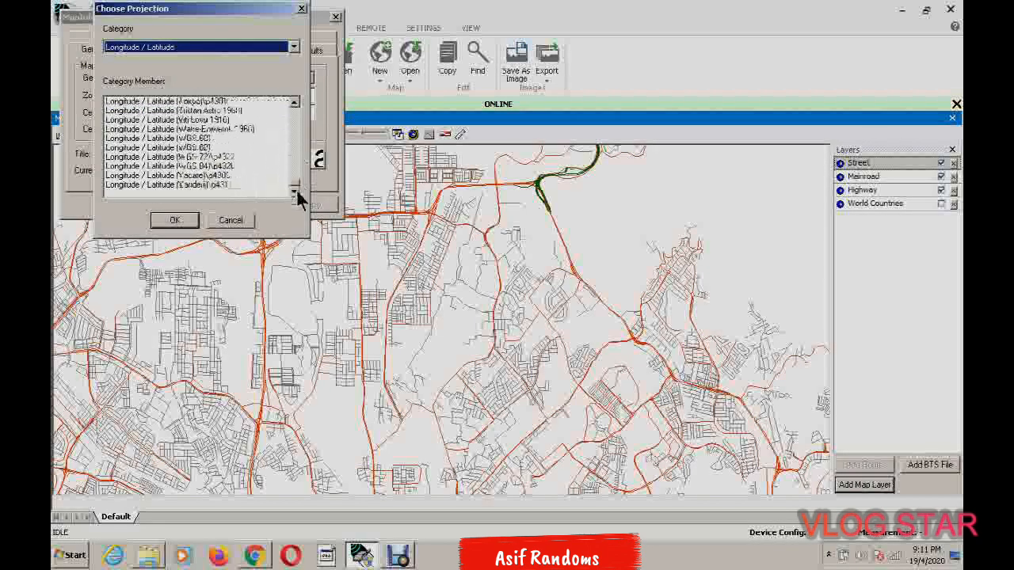
left_click(226, 165)
left_click(197, 220)
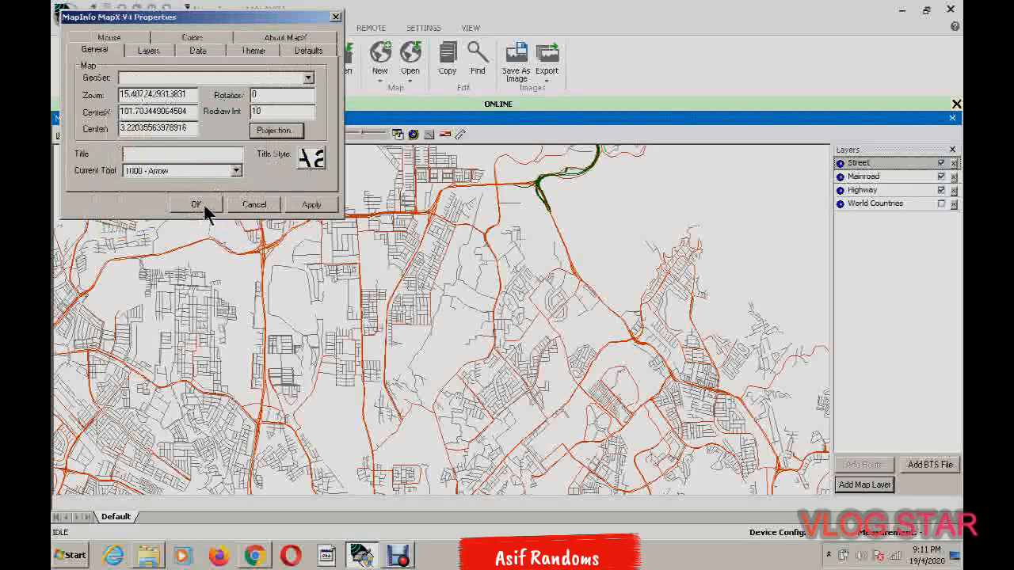
left_click(311, 204)
left_click(195, 204)
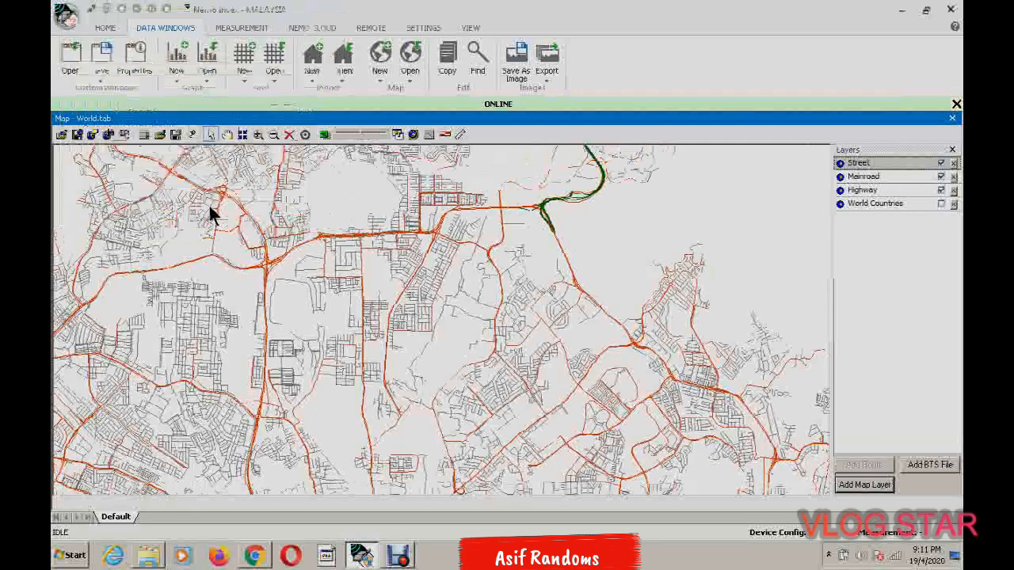
Inspect the reprojected street, main road and highway layers from the urban area out to the surrounding region
left_click(227, 134)
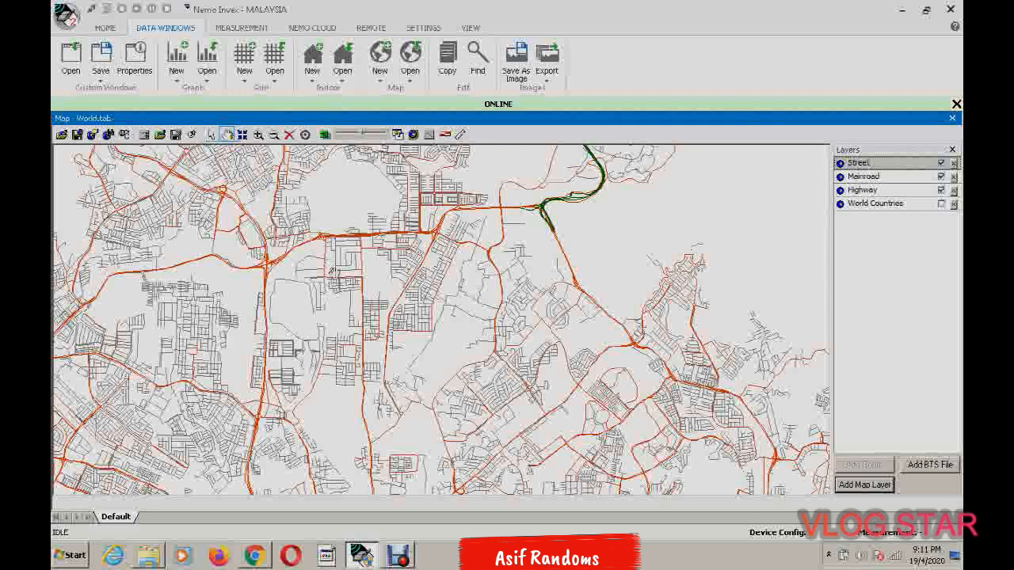
left_click_drag(335, 273, 464, 275)
scroll(464, 275, "down", 5)
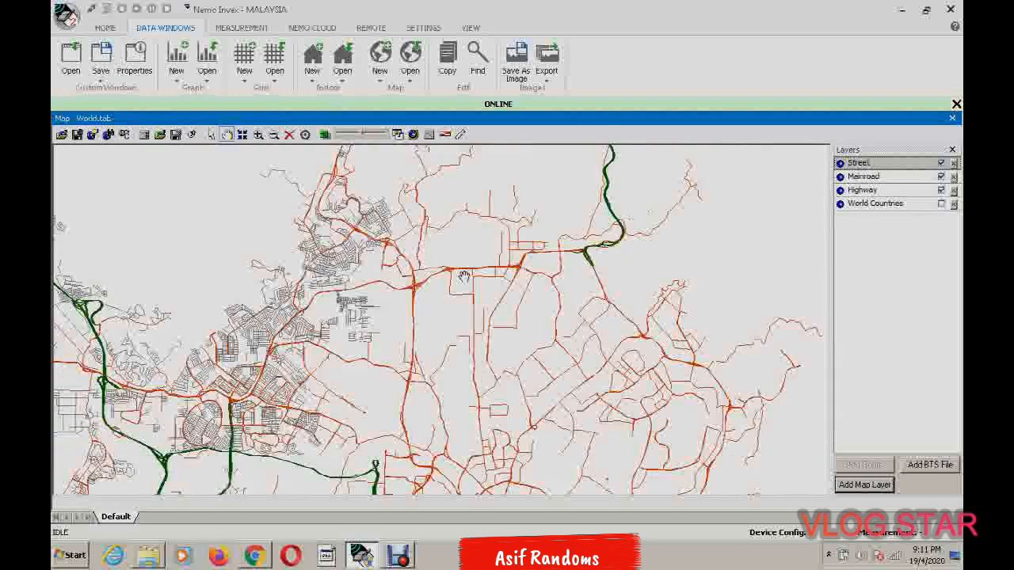
left_click_drag(453, 387, 455, 379)
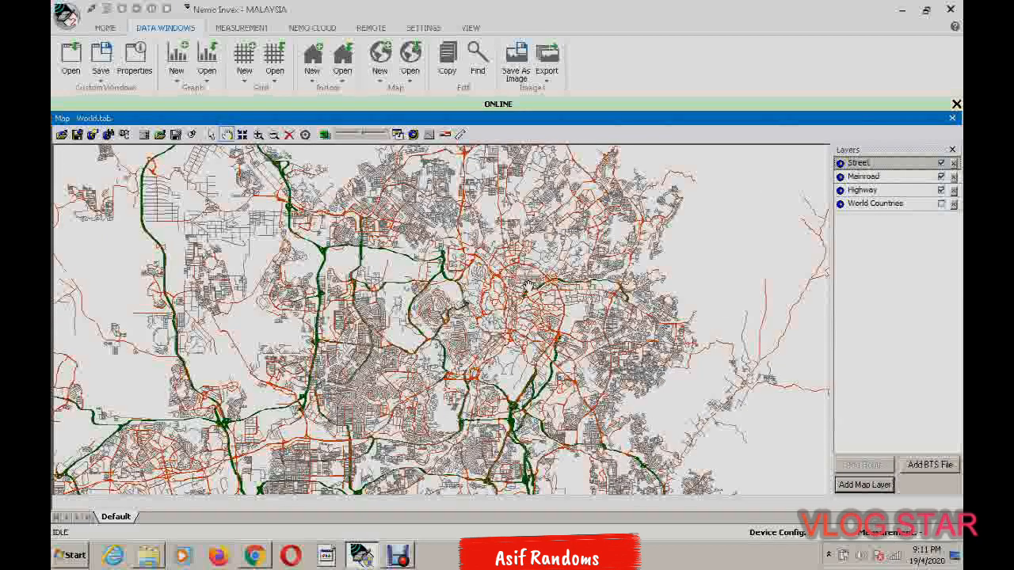
scroll(527, 285, "down", 3)
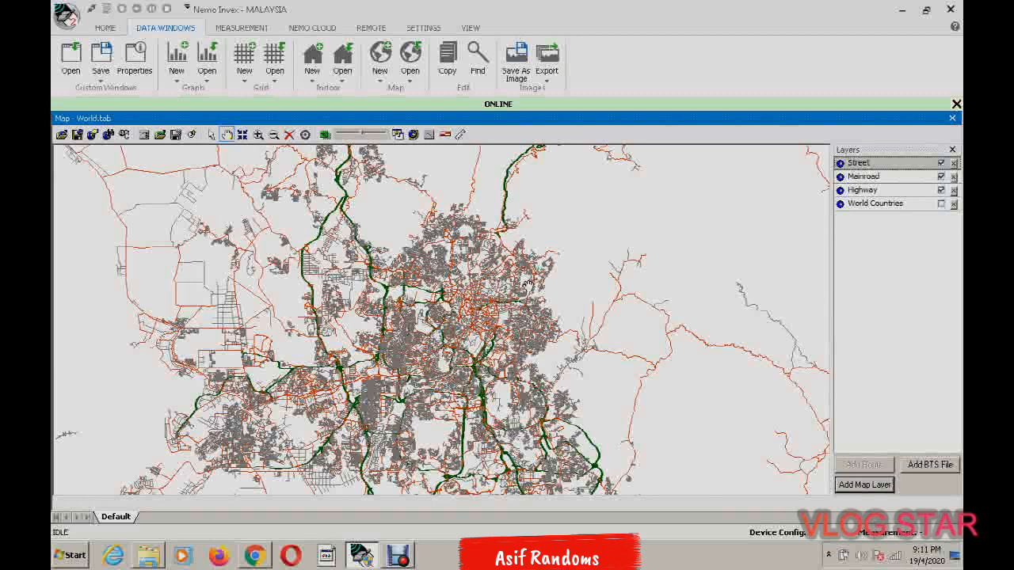
left_click_drag(451, 393, 462, 278)
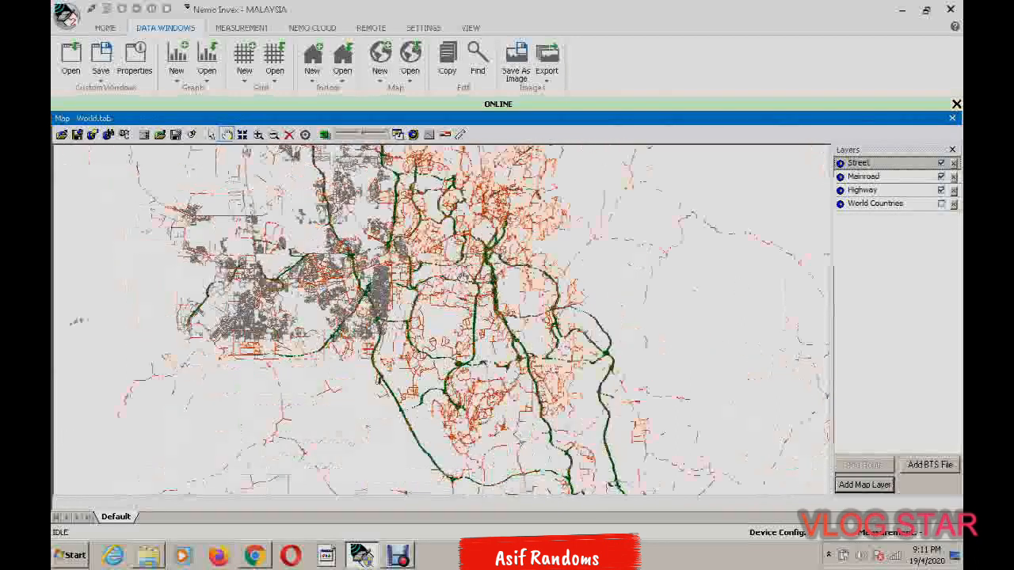
scroll(462, 277, "down", 1)
scroll(462, 277, "down", 3)
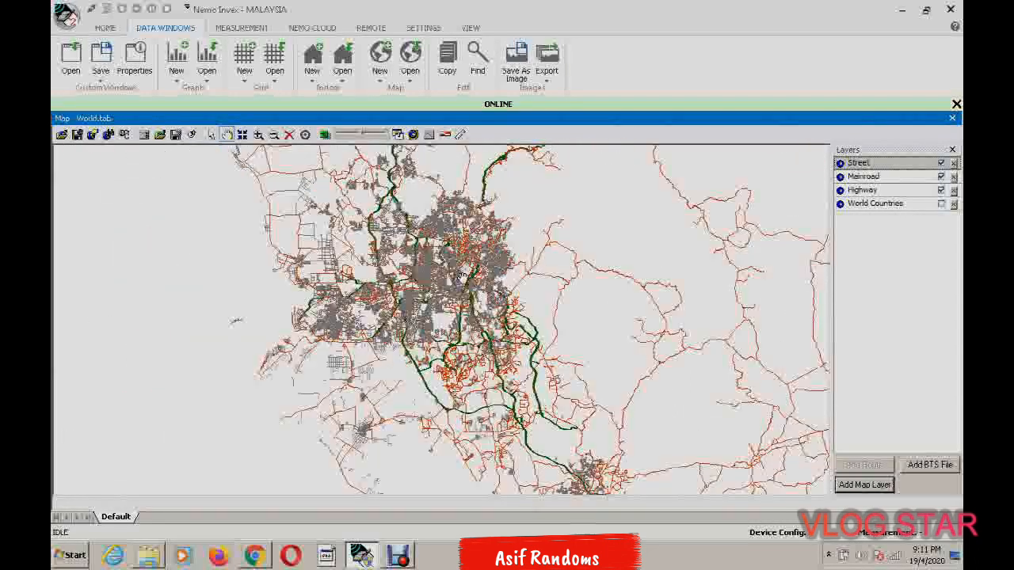
scroll(462, 275, "down", 1)
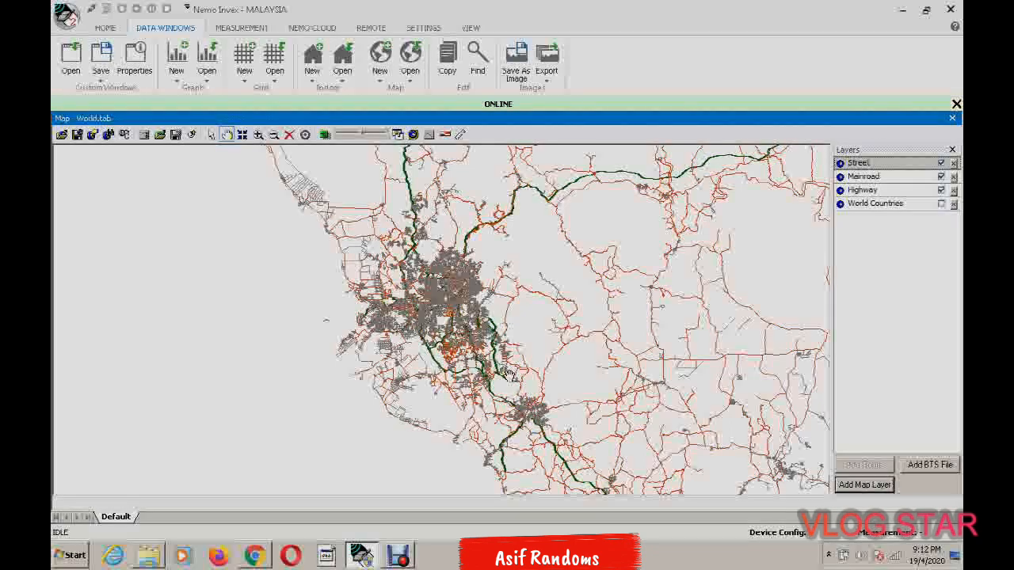
Show the Devices and Device Status windows beside the map in the workspace
left_click(105, 28)
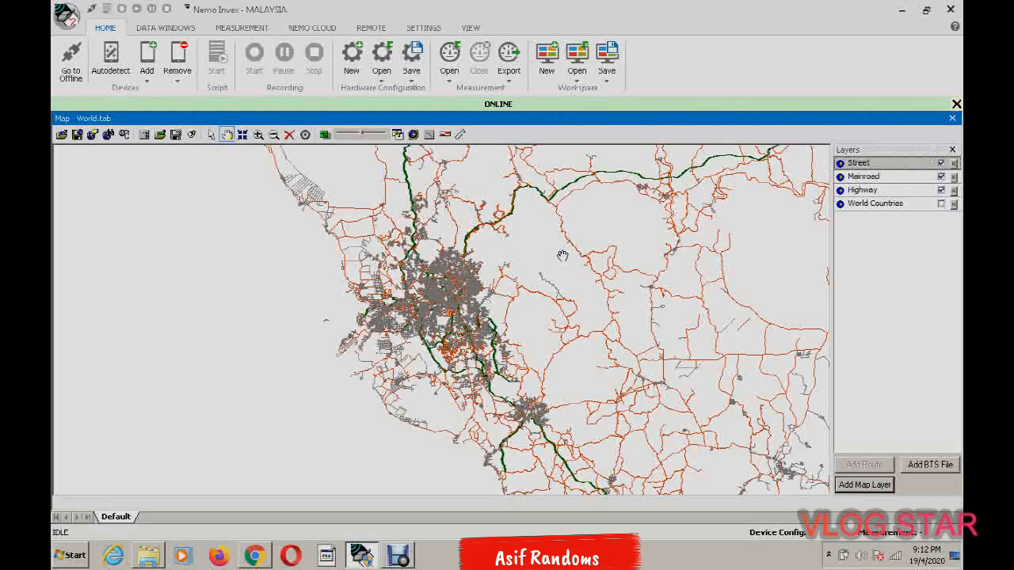
left_click(471, 28)
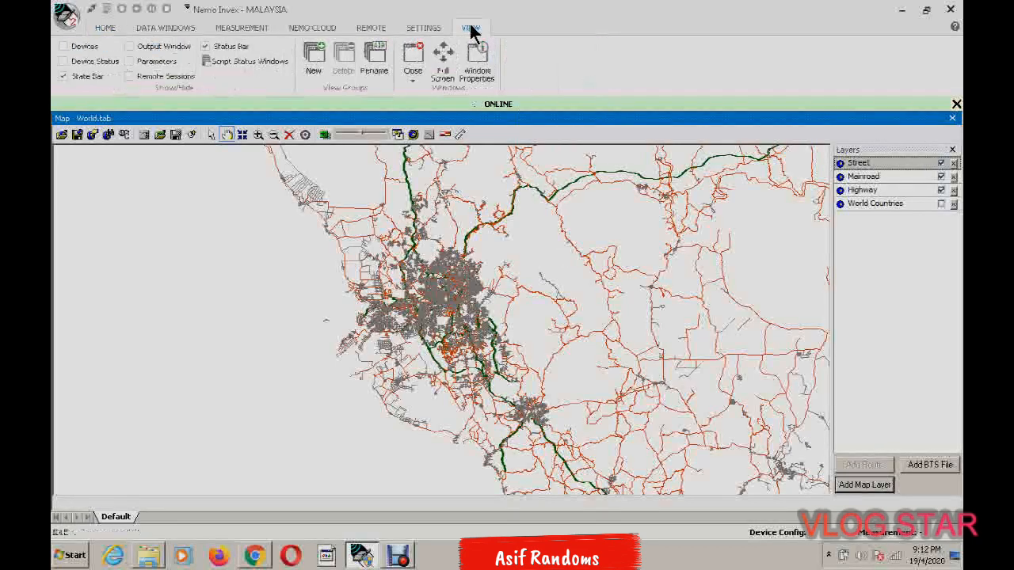
left_click(67, 47)
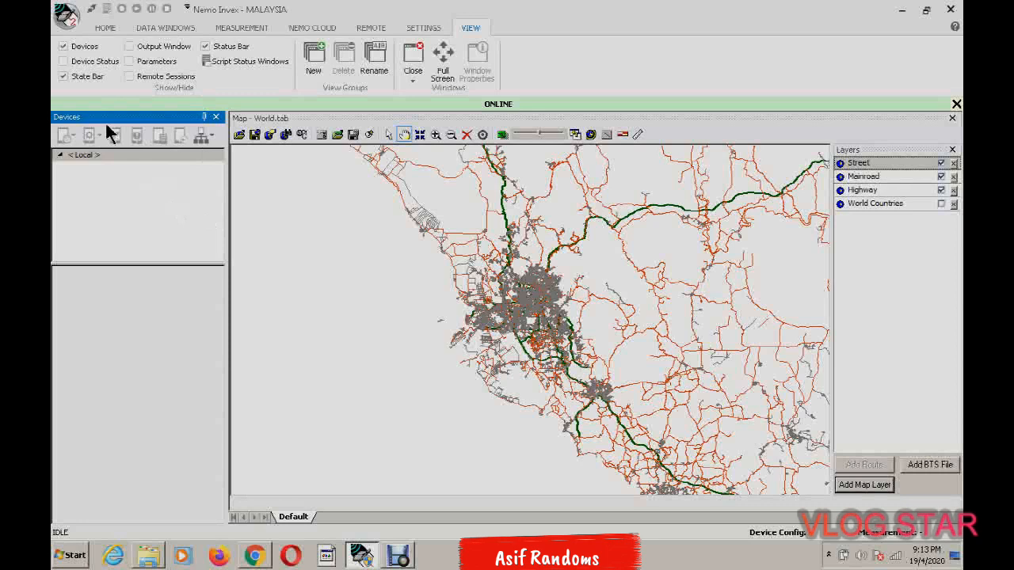
left_click(63, 62)
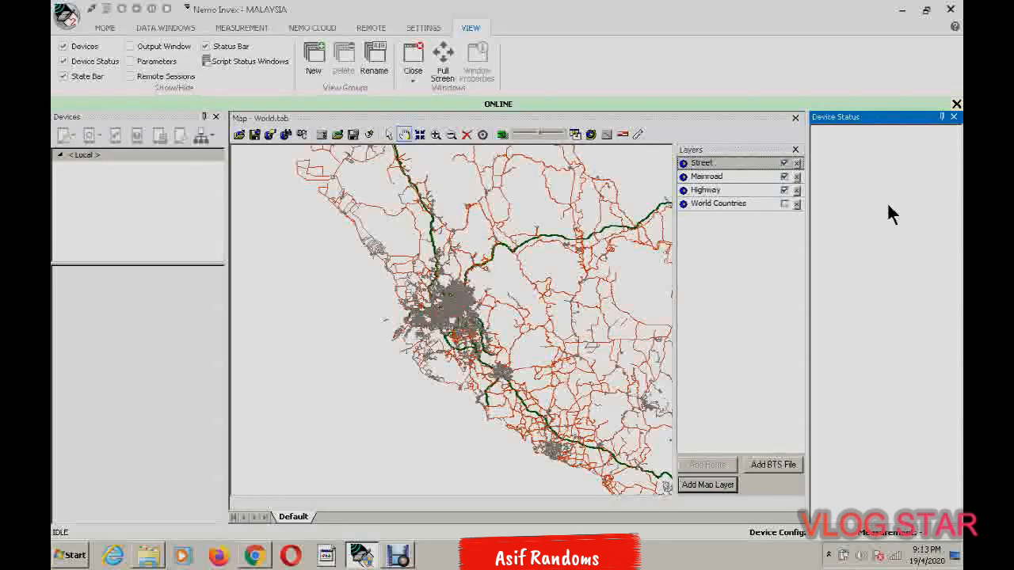
Set the Device Status and Devices windows to auto-hide, and check that Devices slides out on demand
left_click(941, 118)
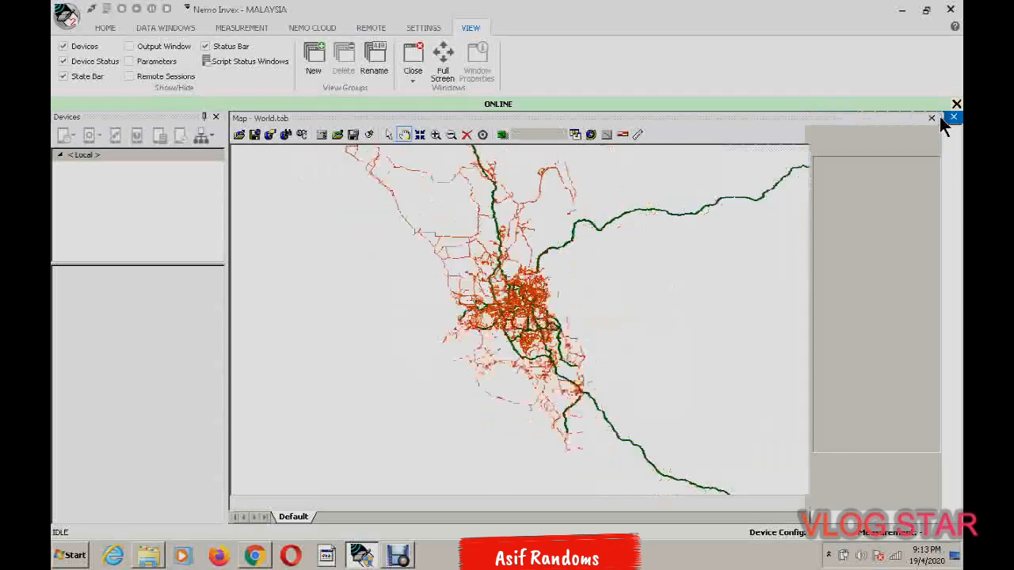
left_click(203, 119)
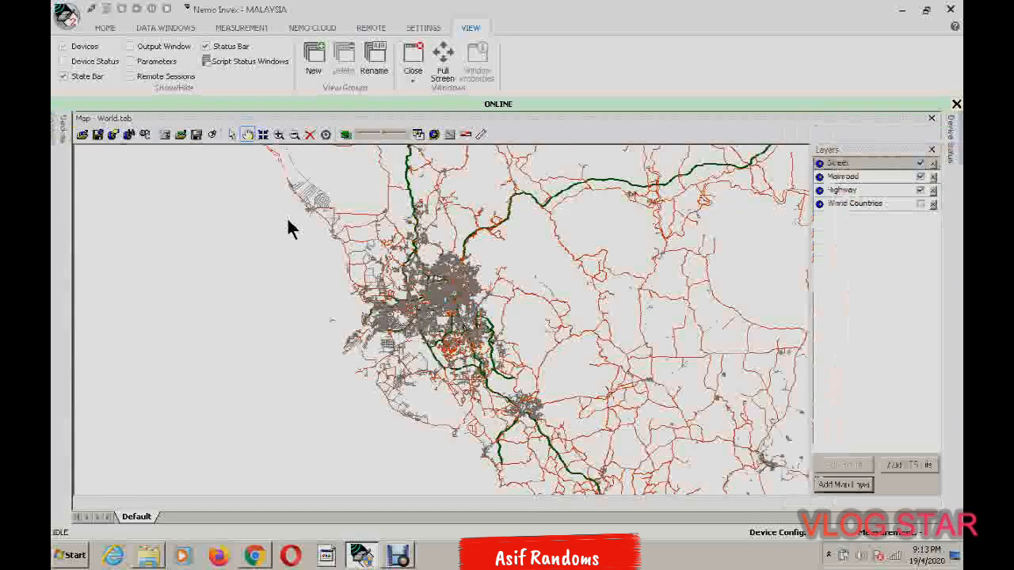
mouse_move(52, 119)
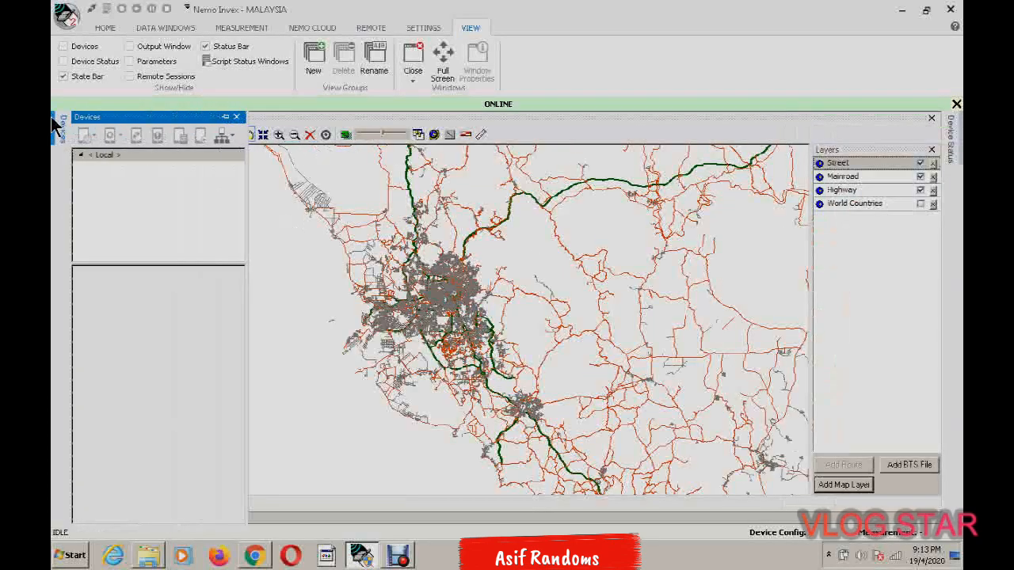
left_click(572, 246)
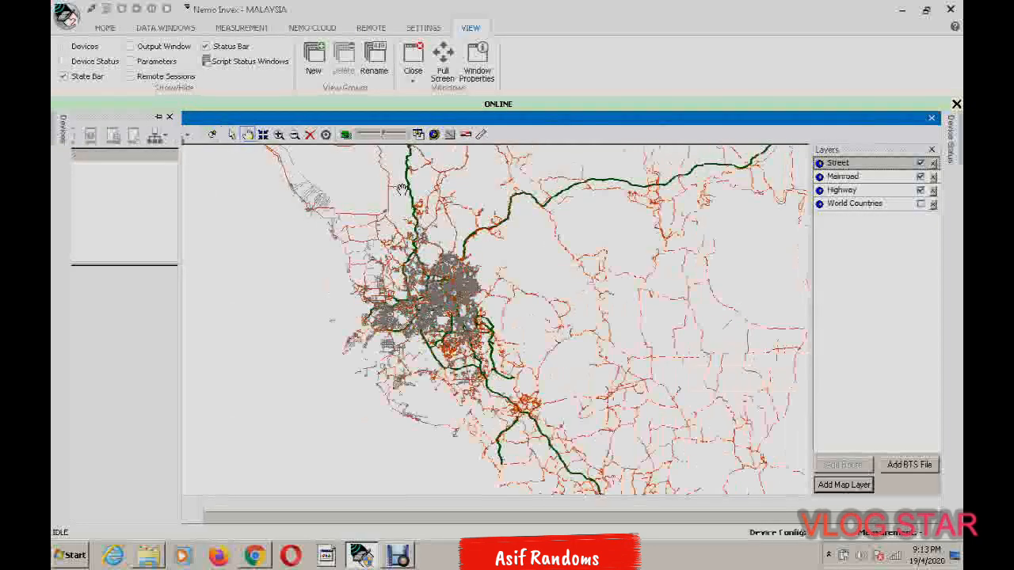
Save the workspace together with its device configuration as MALAYSIA 01 in the Workspaces folder
left_click(103, 28)
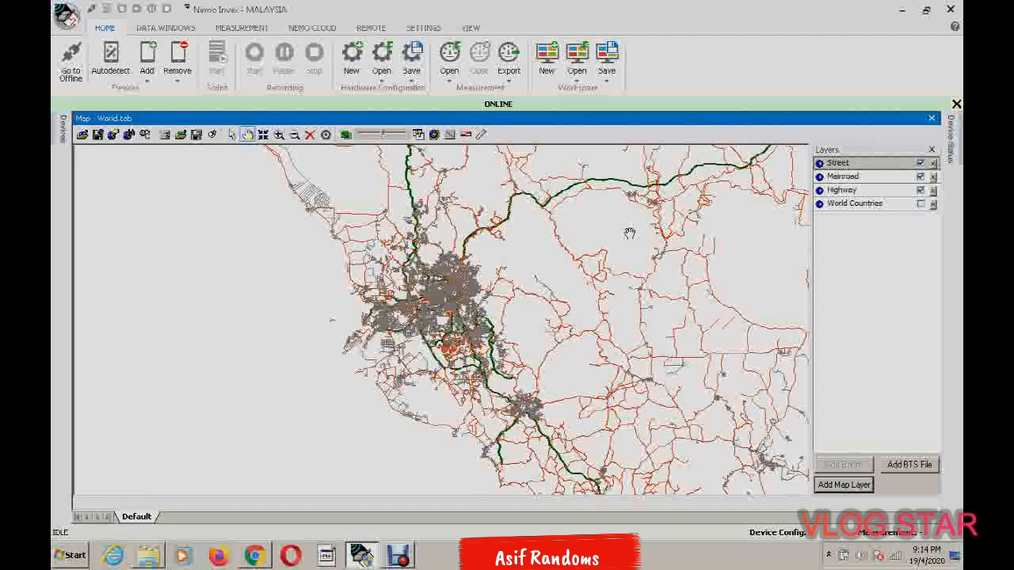
left_click(610, 80)
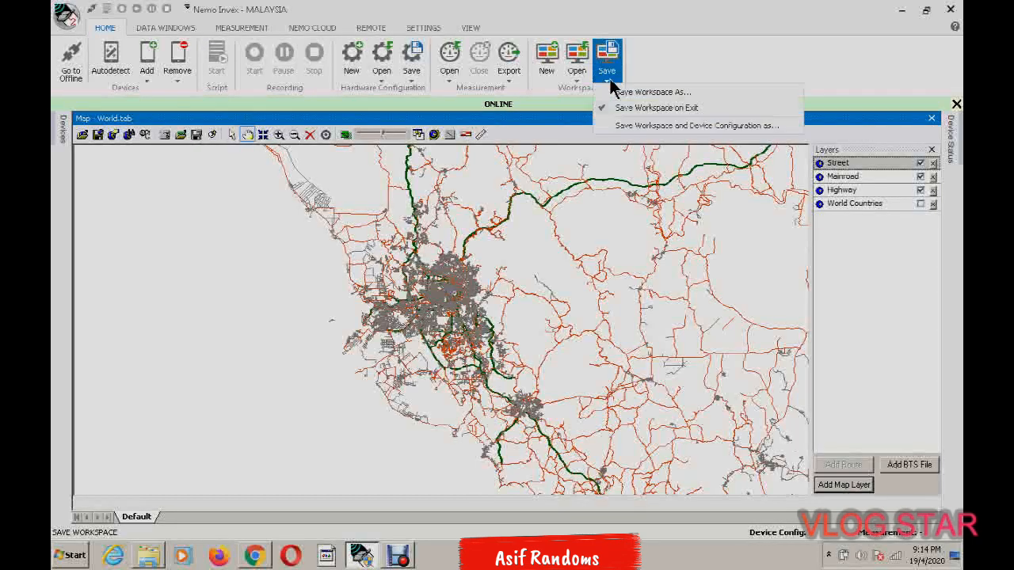
left_click(625, 129)
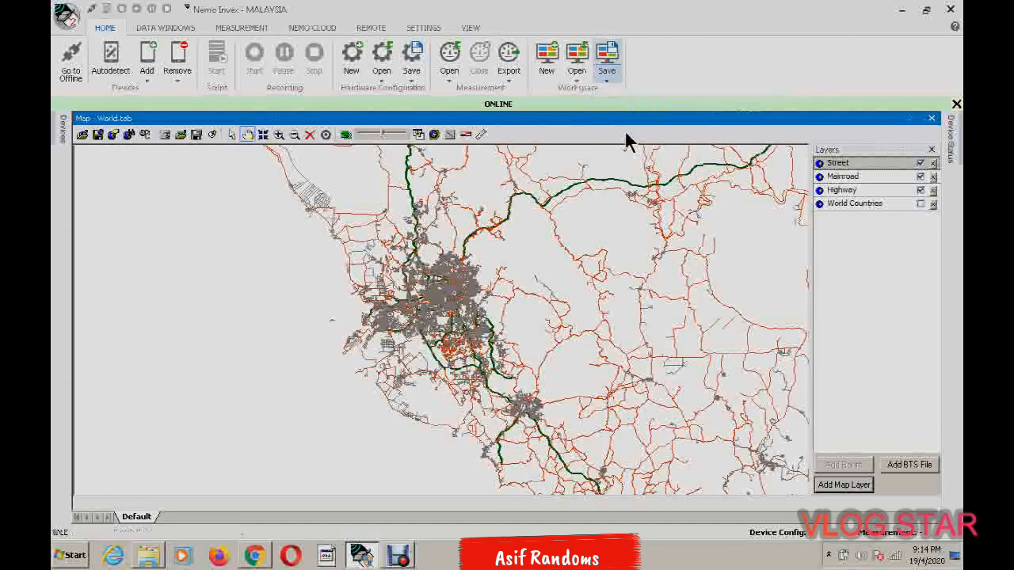
left_click(511, 468)
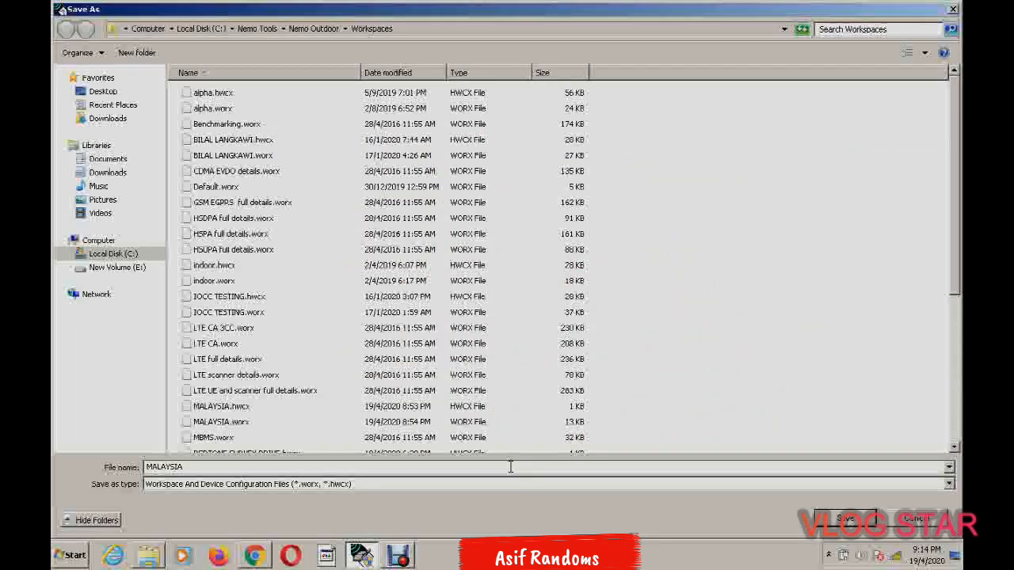
key("BackSpace")
key("BackSpace")
key("BackSpace")
key("BackSpace")
key("BackSpace")
key("BackSpace")
key("BackSpace")
key("BackSpace")
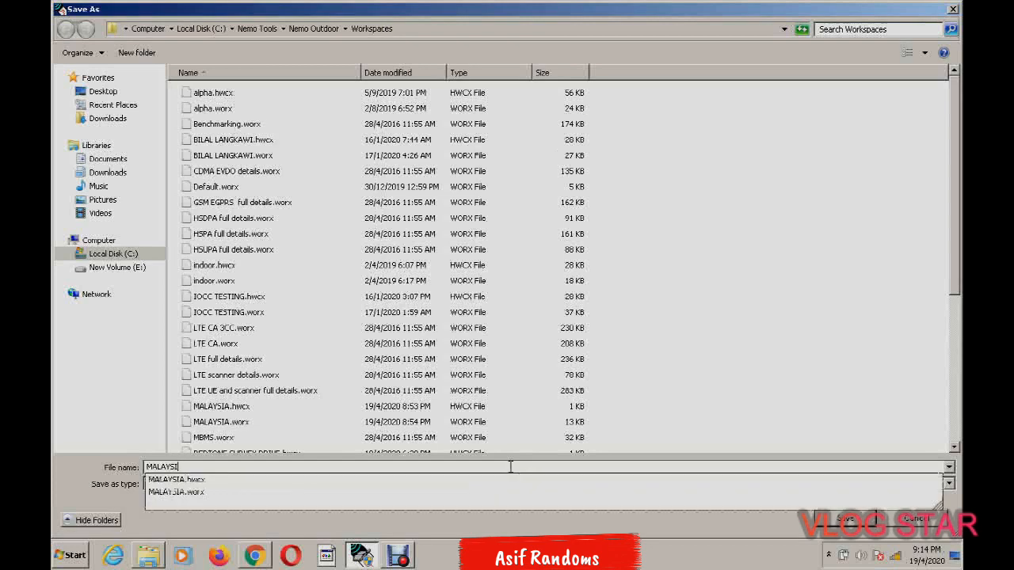
type("MALSYA")
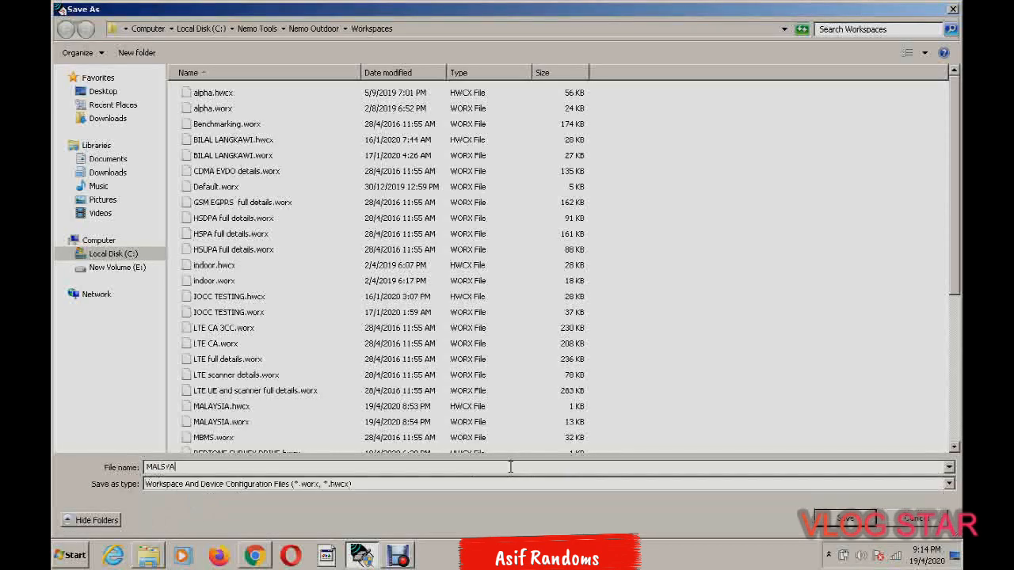
key("BackSpace")
key("BackSpace")
key("BackSpace")
type("AY")
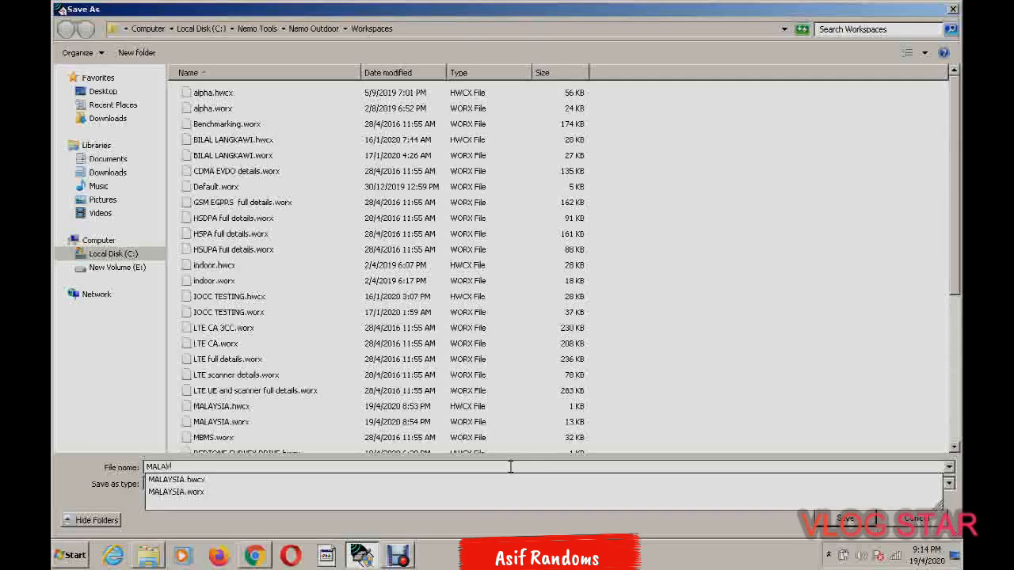
type("SIA 01")
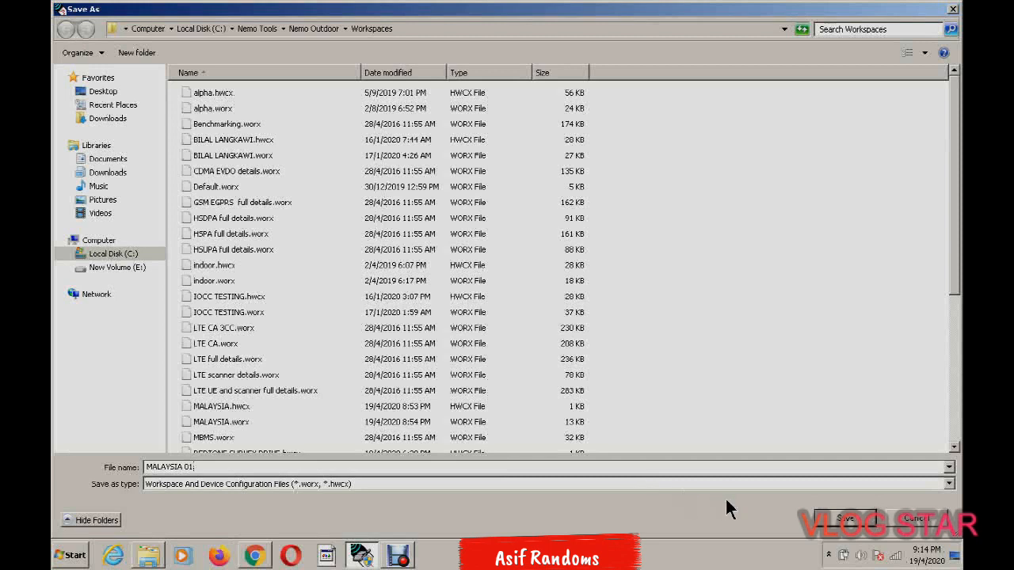
left_click(845, 518)
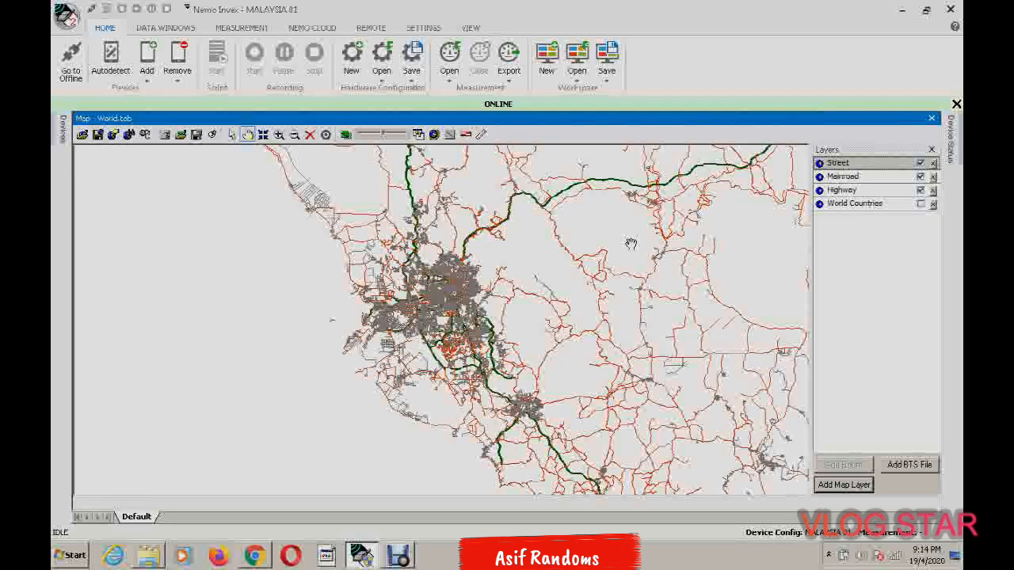
Examine the highway, main road and street layers across the northern and central parts of Peninsular Malaysia
left_click_drag(629, 238, 558, 250)
scroll(558, 250, "down", 1)
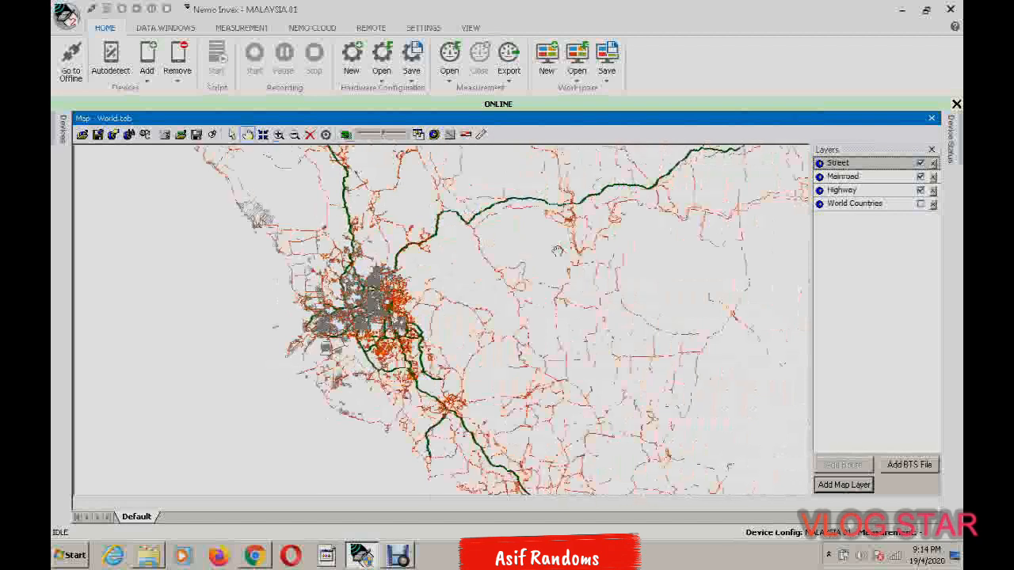
scroll(602, 251, "down", 1)
scroll(636, 252, "up", 3)
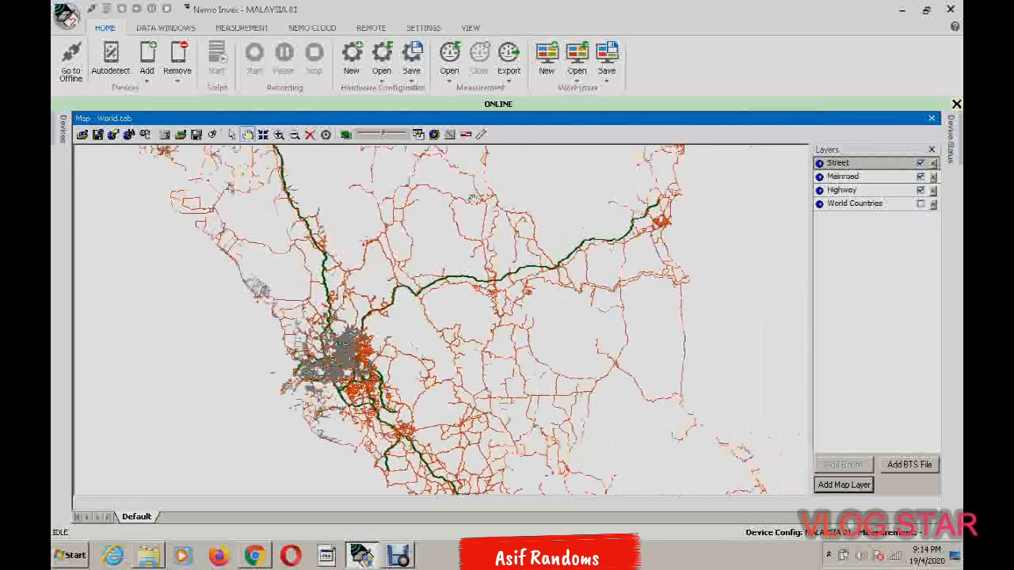
scroll(497, 271, "down", 4)
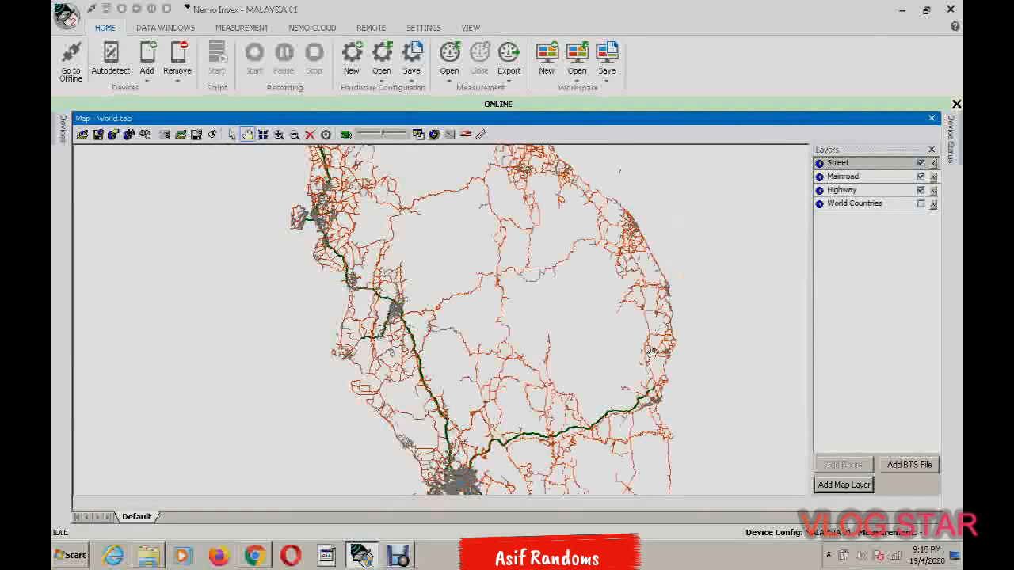
left_click_drag(649, 356, 635, 278)
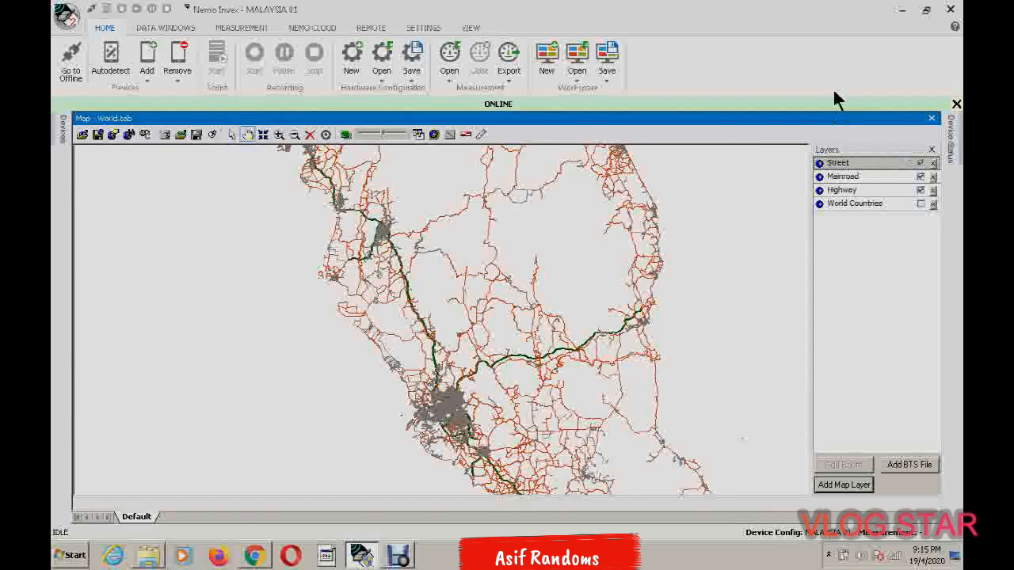
Exit the program and confirm the exit
left_click(950, 9)
left_click(511, 304)
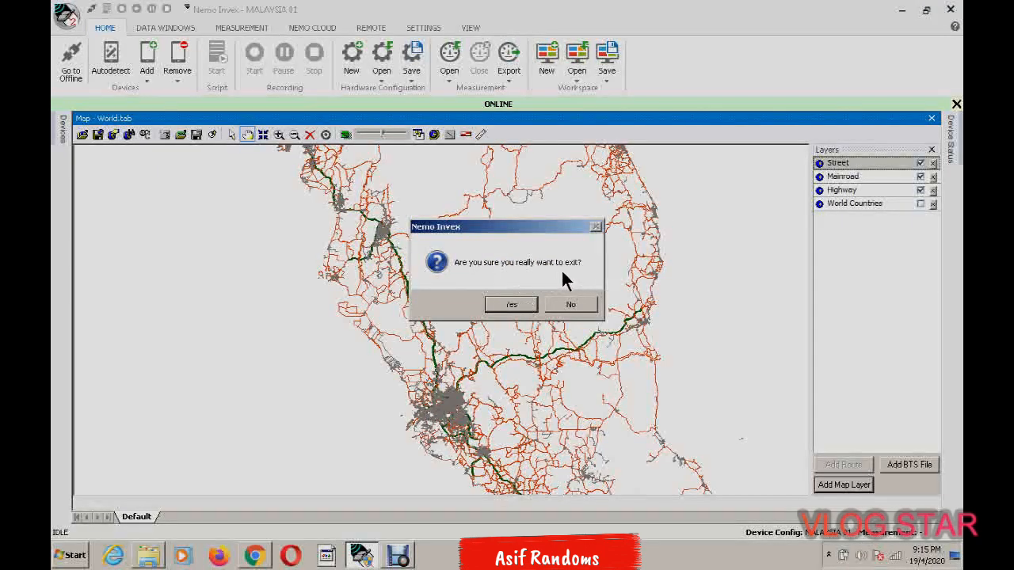
left_click(515, 311)
left_click(511, 305)
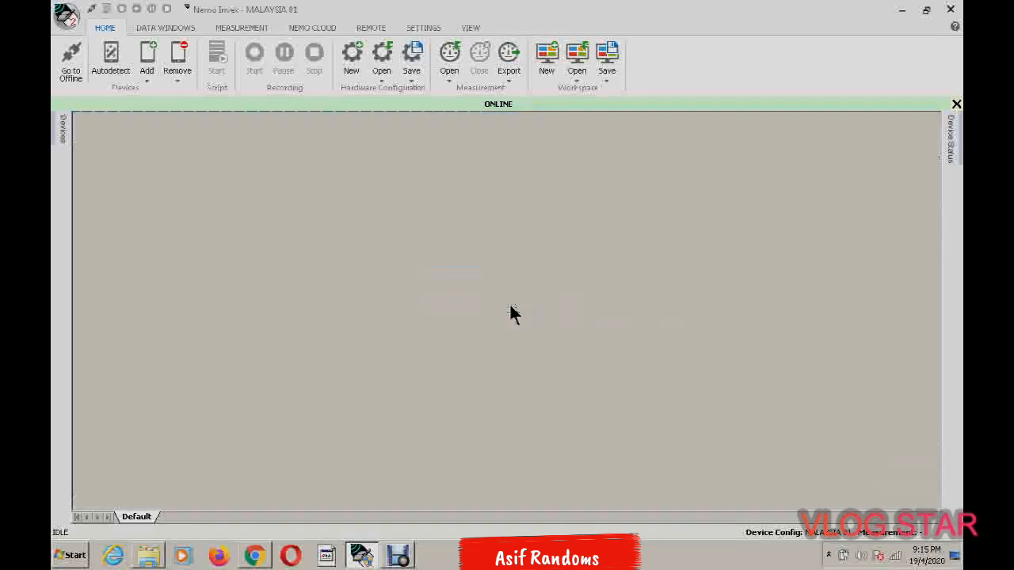